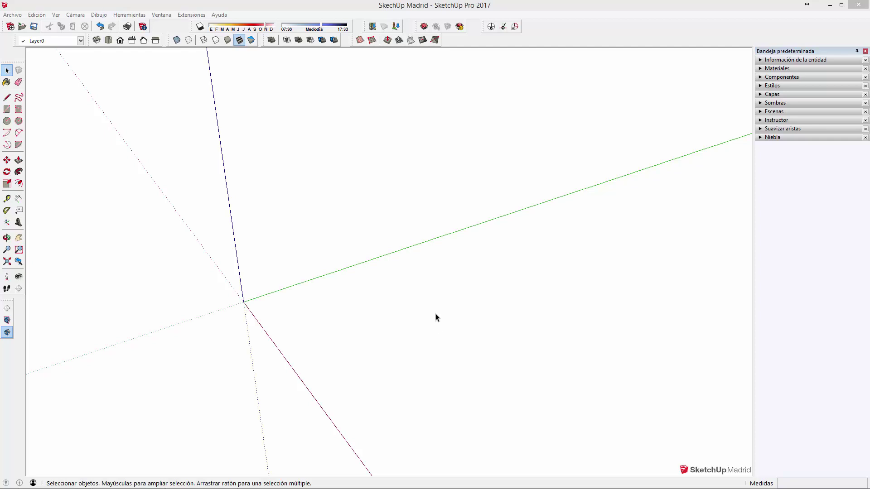
Step: Bring up the SketchUp Madrid Lección 45 page and highlight the KALLAX measurements line
{"action": "left_click", "coordinate": [131, 483]}
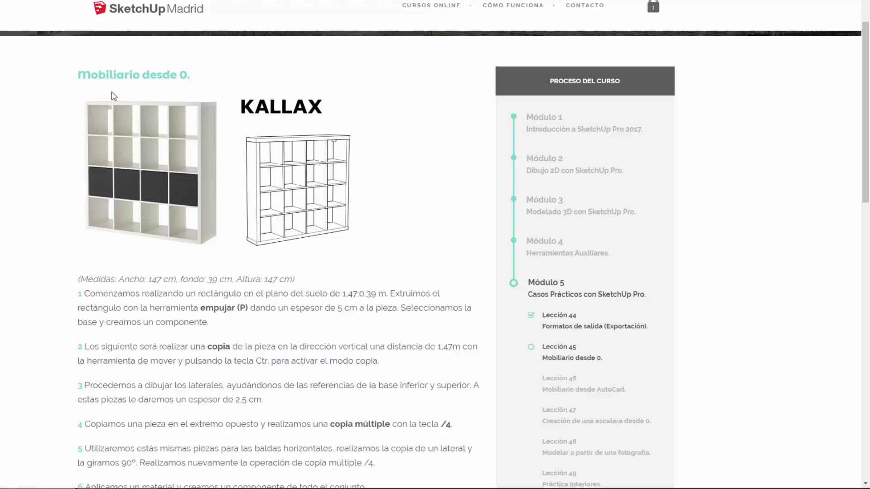
{"action": "scroll", "coordinate": [190, 169], "scroll_direction": "down", "scroll_amount": 1}
{"action": "scroll", "coordinate": [265, 145], "scroll_direction": "up", "scroll_amount": 1}
{"action": "left_click_drag", "start_coordinate": [78, 279], "coordinate": [296, 280]}
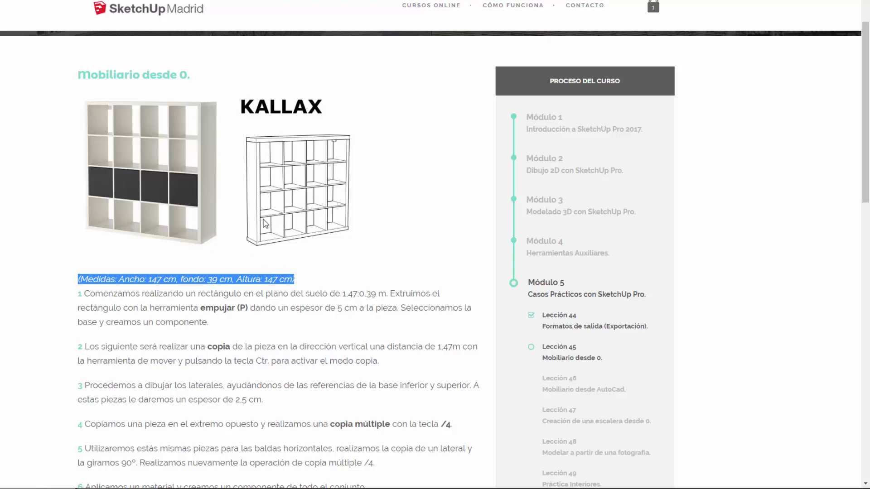
{"action": "left_click", "coordinate": [195, 278]}
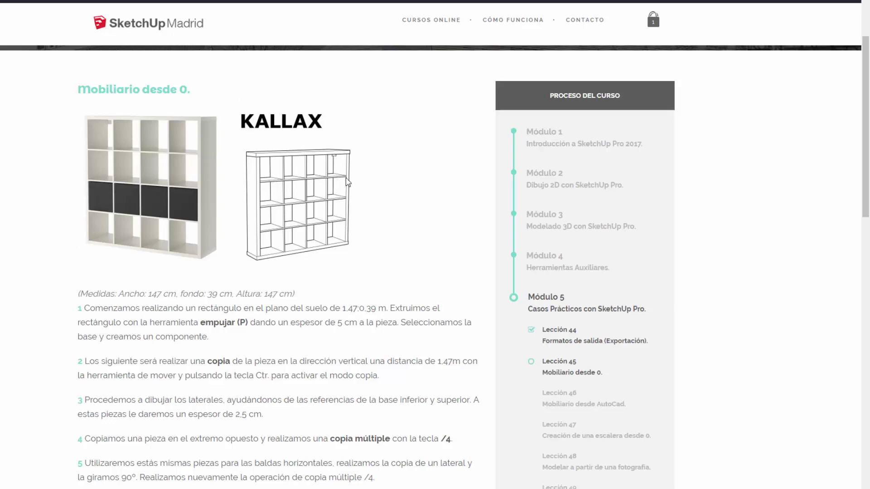
{"action": "scroll", "coordinate": [344, 258], "scroll_direction": "down", "scroll_amount": 1}
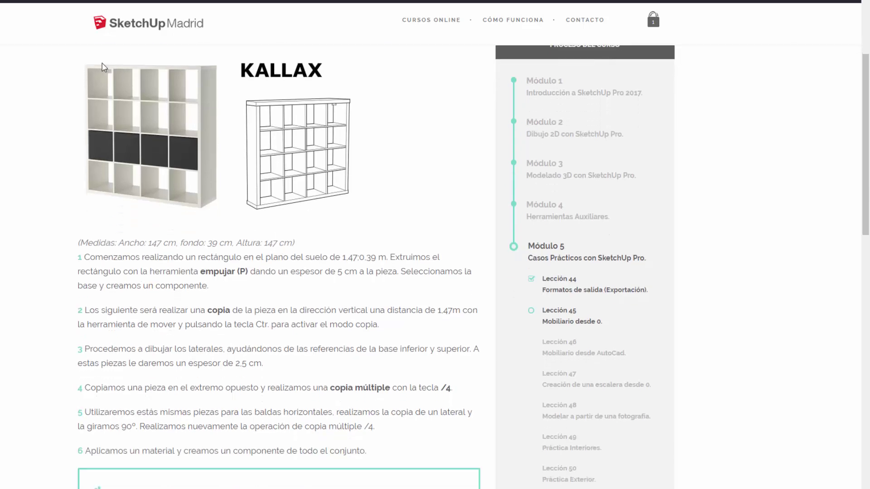
{"action": "scroll", "coordinate": [291, 207], "scroll_direction": "up", "scroll_amount": 1}
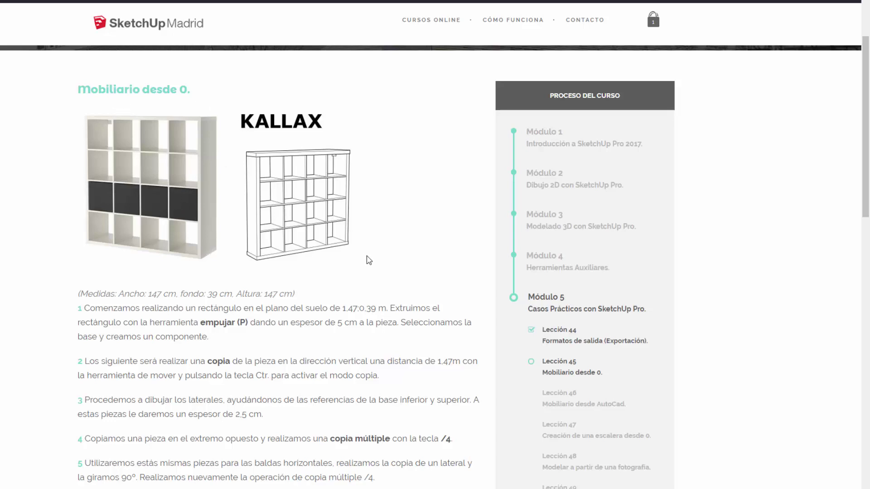
{"action": "scroll", "coordinate": [362, 266], "scroll_direction": "down", "scroll_amount": 1}
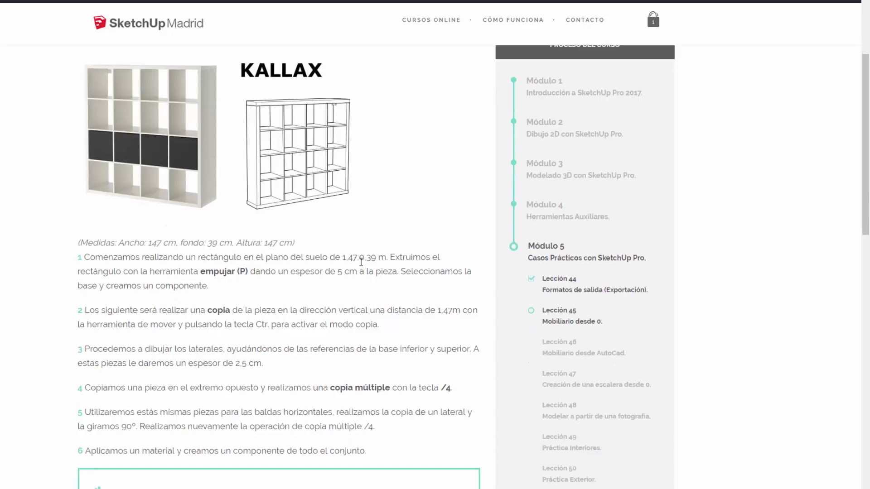
{"action": "scroll", "coordinate": [361, 261], "scroll_direction": "down", "scroll_amount": 1}
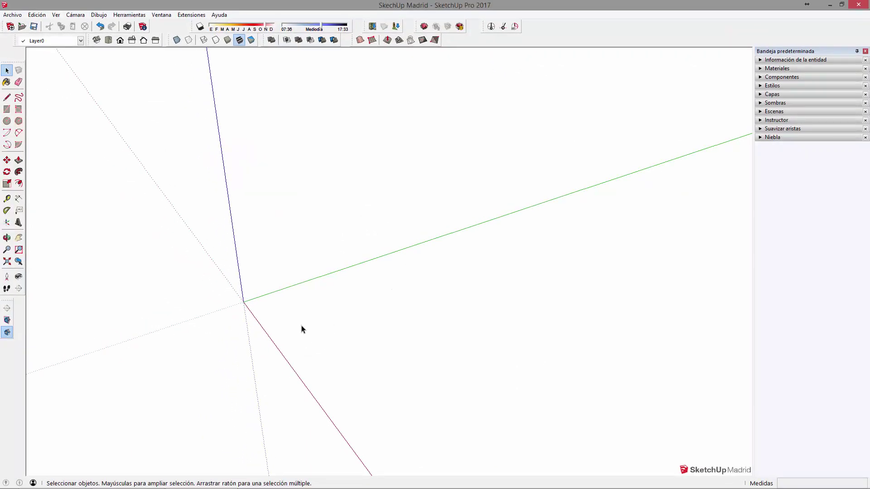
Step: Start the base rectangle at the axis origin, entering 1;39 as its dimensions
{"action": "mouse_move", "coordinate": [301, 329]}
{"action": "middle_mouse_down"}
{"action": "mouse_move", "coordinate": [357, 327]}
{"action": "mouse_move", "coordinate": [324, 331]}
{"action": "middle_mouse_up"}
{"action": "key", "text": "r"}
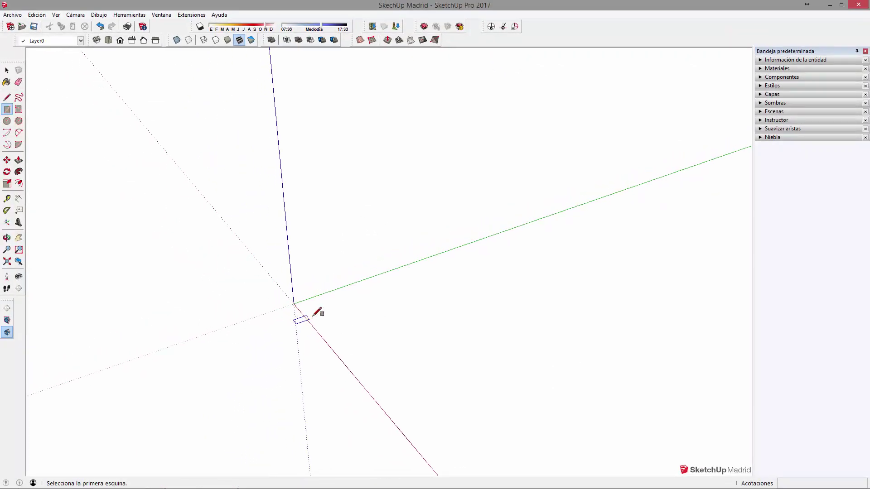
{"action": "left_click", "coordinate": [311, 309]}
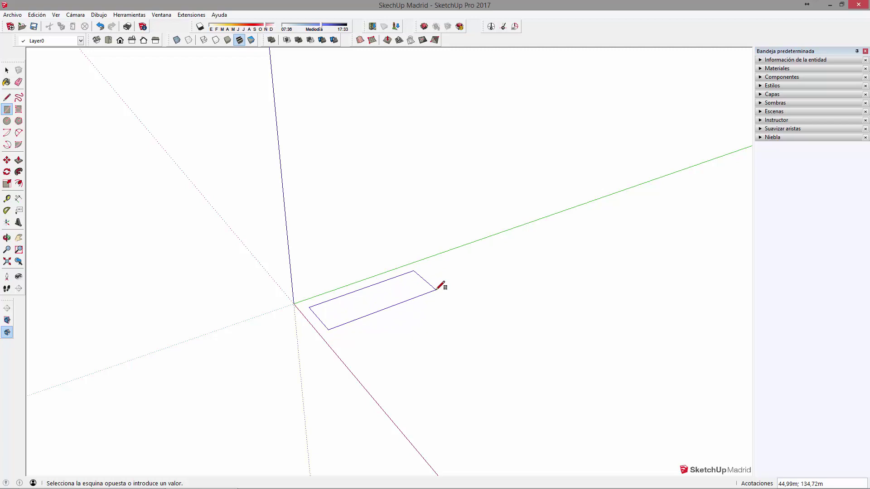
{"action": "key", "text": "Escape"}
{"action": "key", "text": "space"}
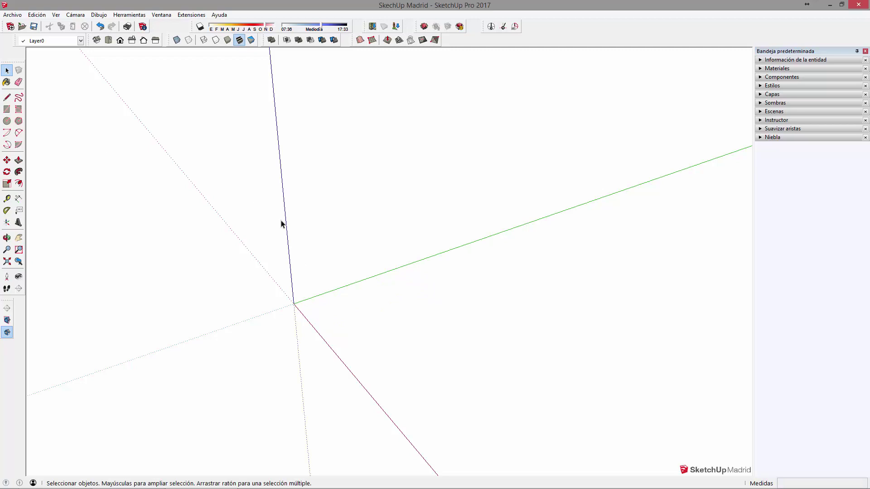
{"action": "left_click", "coordinate": [7, 111]}
{"action": "left_click", "coordinate": [90, 233]}
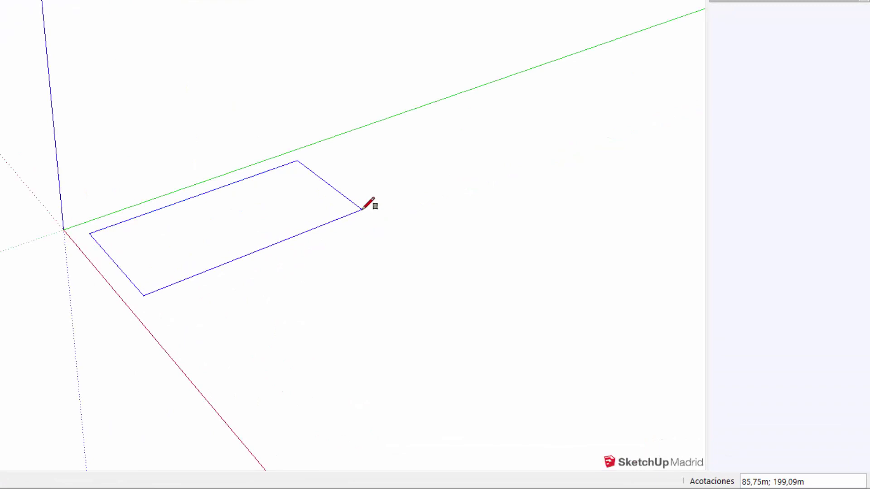
{"action": "type", "text": "1"}
{"action": "type", "text": ";"}
{"action": "type", "text": "39"}
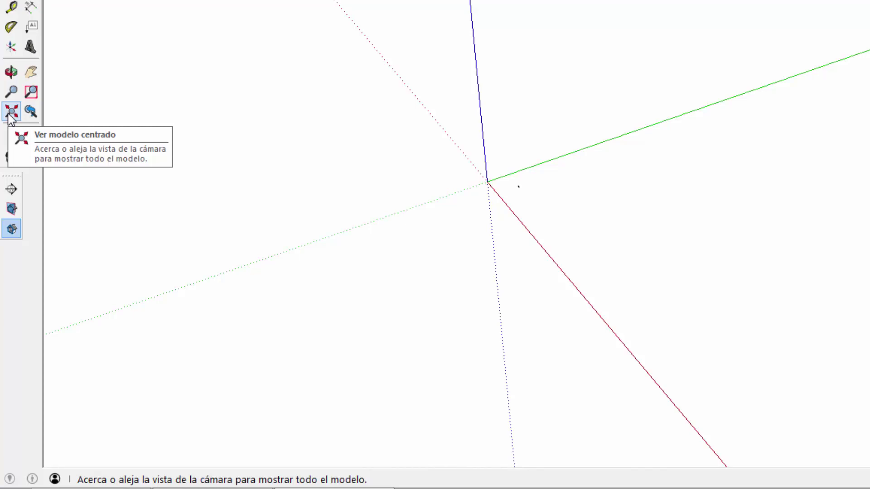
Step: Move the rectangle by its corner onto the axis origin
{"action": "left_click", "coordinate": [9, 115]}
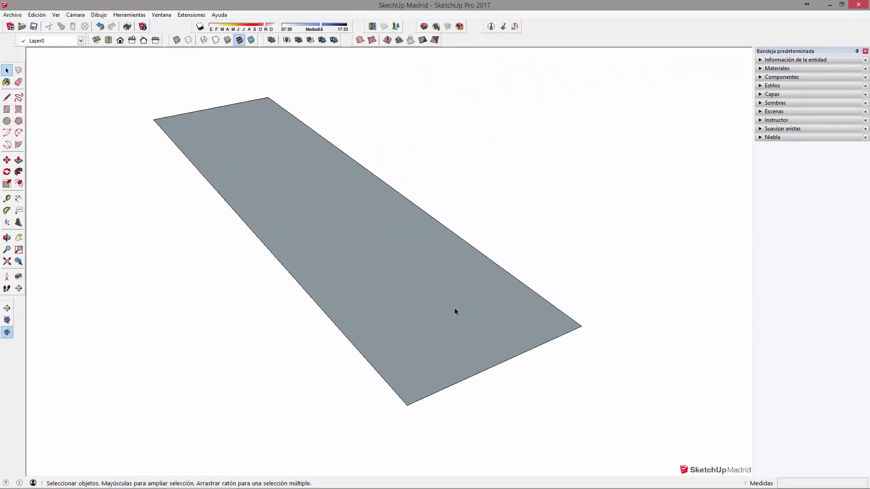
{"action": "scroll", "coordinate": [423, 319], "scroll_direction": "down", "scroll_amount": 3}
{"action": "scroll", "coordinate": [431, 317], "scroll_direction": "down", "scroll_amount": 2}
{"action": "middle_click_drag", "start_coordinate": [437, 316], "coordinate": [165, 309]}
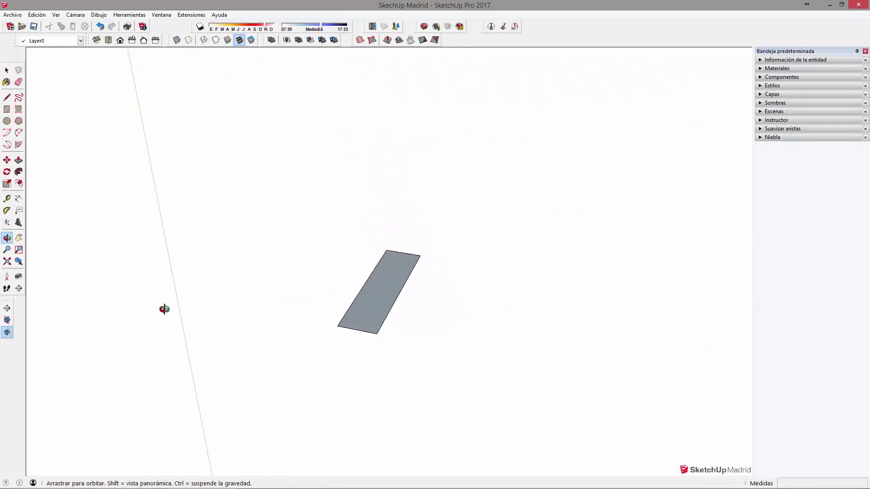
{"action": "scroll", "coordinate": [389, 294], "scroll_direction": "down", "scroll_amount": 2}
{"action": "mouse_move", "coordinate": [389, 288]}
{"action": "middle_mouse_down"}
{"action": "mouse_move", "coordinate": [385, 245]}
{"action": "mouse_move", "coordinate": [460, 272]}
{"action": "mouse_move", "coordinate": [412, 312]}
{"action": "middle_mouse_up"}
{"action": "scroll", "coordinate": [412, 312], "scroll_direction": "down", "scroll_amount": 2}
{"action": "scroll", "coordinate": [398, 295], "scroll_direction": "down", "scroll_amount": 2}
{"action": "left_click", "coordinate": [388, 303]}
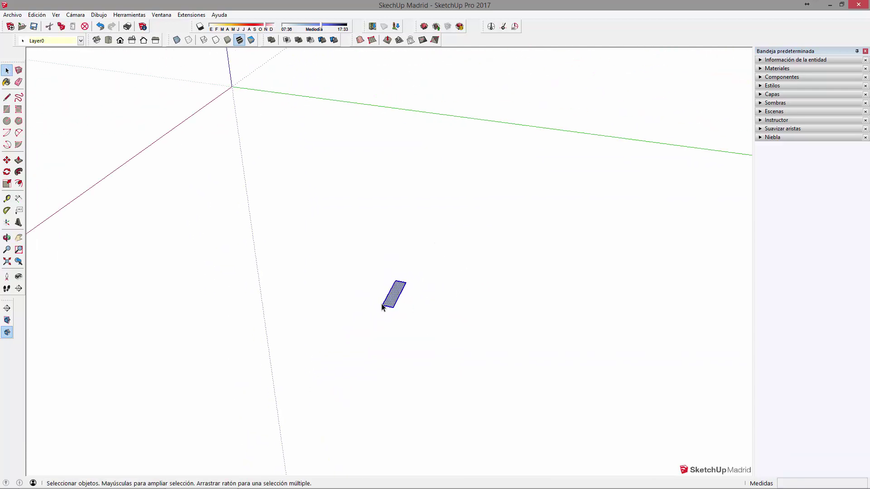
{"action": "left_click", "coordinate": [7, 160]}
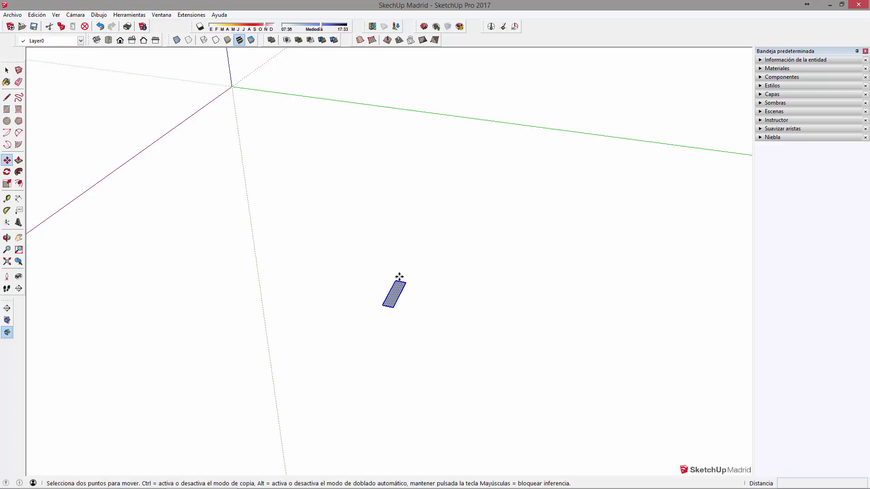
{"action": "left_click", "coordinate": [397, 279]}
{"action": "left_click", "coordinate": [233, 90]}
Step: Zoom to extents and orbit to inspect the repositioned rectangle, then select its face
{"action": "middle_click_drag", "start_coordinate": [232, 90], "coordinate": [464, 292]}
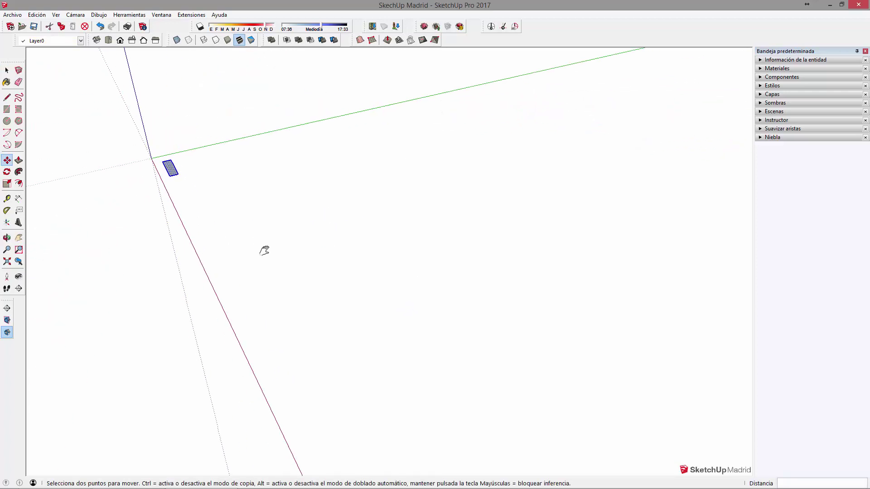
{"action": "key", "text": "space"}
{"action": "scroll", "coordinate": [337, 256], "scroll_direction": "down", "scroll_amount": 2}
{"action": "scroll", "coordinate": [355, 265], "scroll_direction": "down", "scroll_amount": 2}
{"action": "scroll", "coordinate": [357, 261], "scroll_direction": "down", "scroll_amount": 2}
{"action": "left_click", "coordinate": [7, 262]}
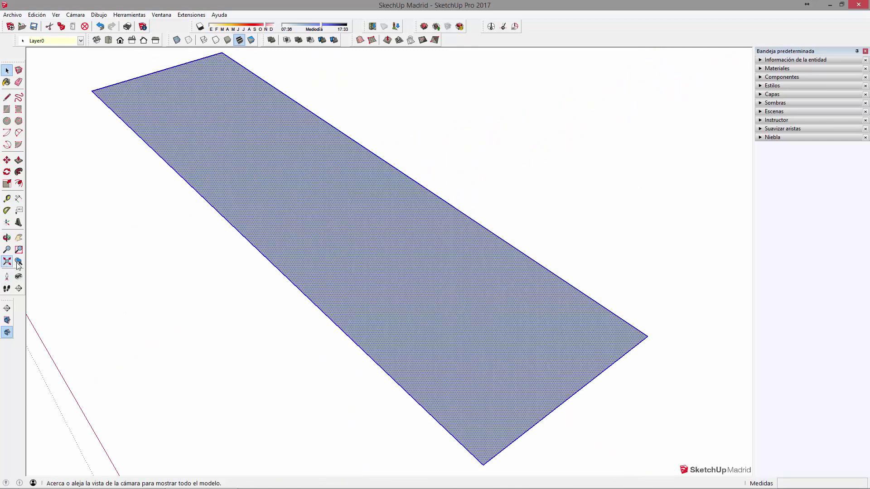
{"action": "scroll", "coordinate": [377, 268], "scroll_direction": "down", "scroll_amount": 2}
{"action": "left_click", "coordinate": [362, 270]}
{"action": "mouse_move", "coordinate": [362, 270]}
{"action": "middle_mouse_down"}
{"action": "mouse_move", "coordinate": [477, 222]}
{"action": "mouse_move", "coordinate": [558, 248]}
{"action": "middle_mouse_up"}
{"action": "left_click", "coordinate": [537, 295]}
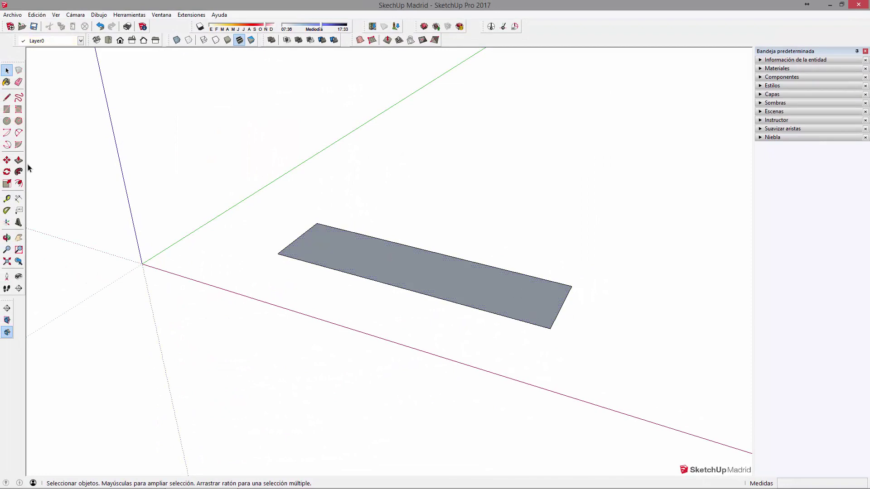
Step: Push/pull the base rectangle up 0.05 m into a thin slab
{"action": "key", "text": "p"}
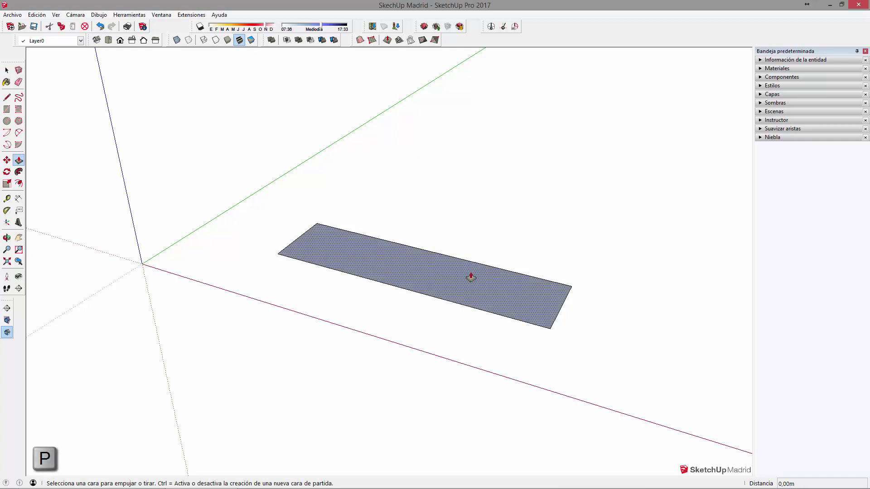
{"action": "left_click_drag", "start_coordinate": [474, 297], "coordinate": [479, 281]}
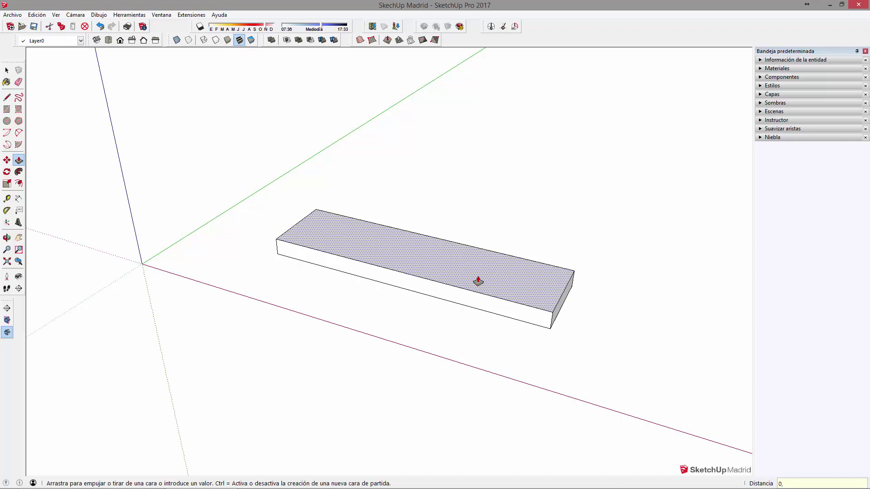
{"action": "type", "text": "05"}
{"action": "key", "text": "Return"}
{"action": "key", "text": "space"}
{"action": "left_click", "coordinate": [323, 249]}
{"action": "left_click", "coordinate": [258, 202]}
Step: Select the entire base slab with a window selection
{"action": "left_click_drag", "start_coordinate": [233, 217], "coordinate": [368, 324]}
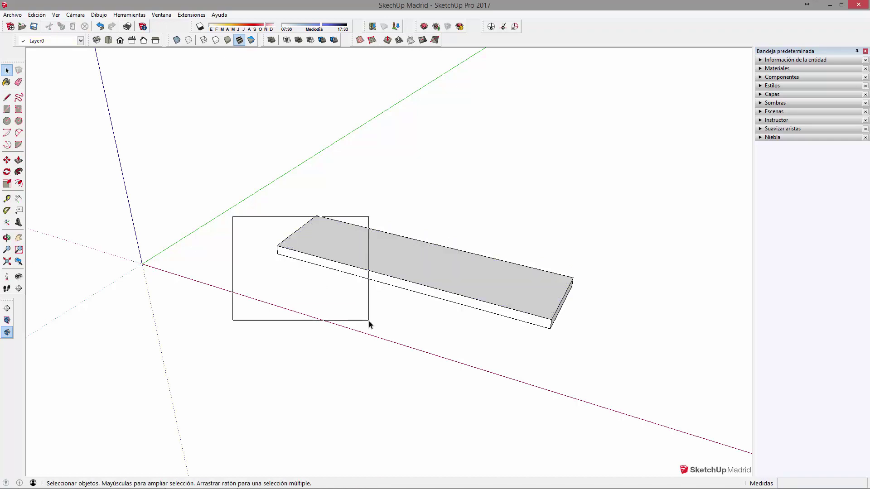
{"action": "left_click", "coordinate": [534, 305]}
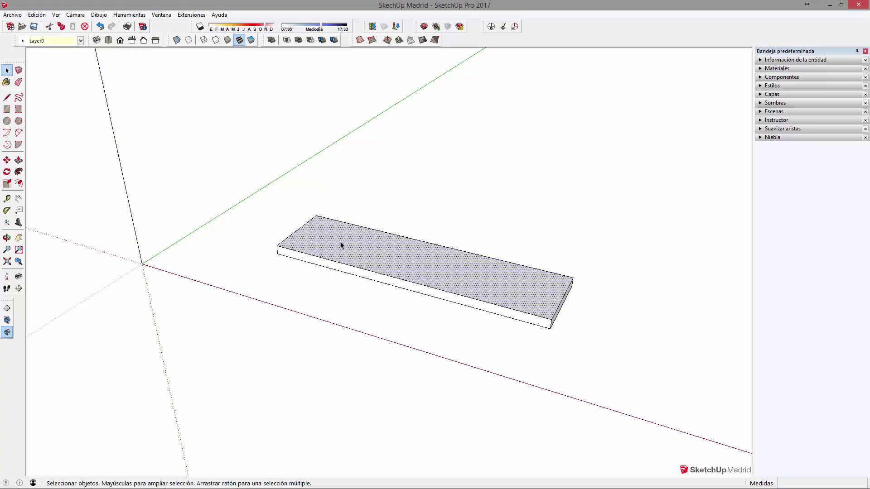
{"action": "triple_click", "coordinate": [312, 234]}
{"action": "left_click", "coordinate": [272, 202]}
{"action": "left_click_drag", "start_coordinate": [252, 183], "coordinate": [604, 361]}
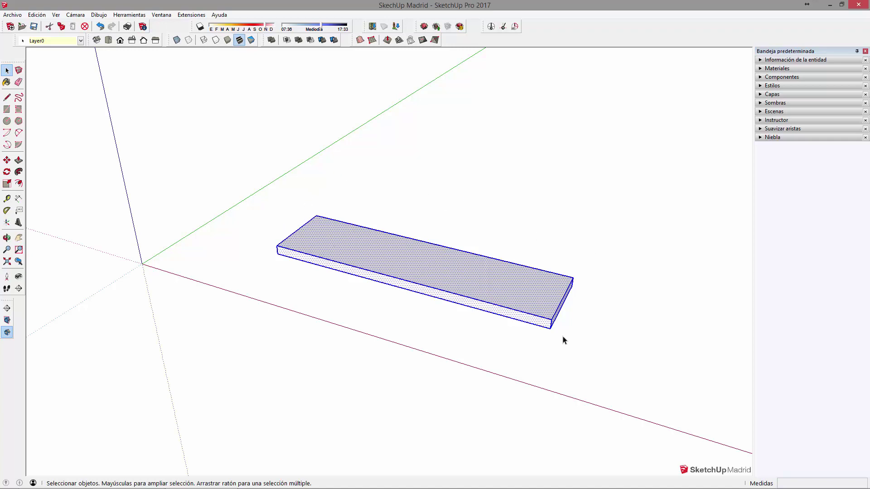
Step: Make the slab a component named 'BASE MUEBLE'
{"action": "right_click", "coordinate": [345, 240]}
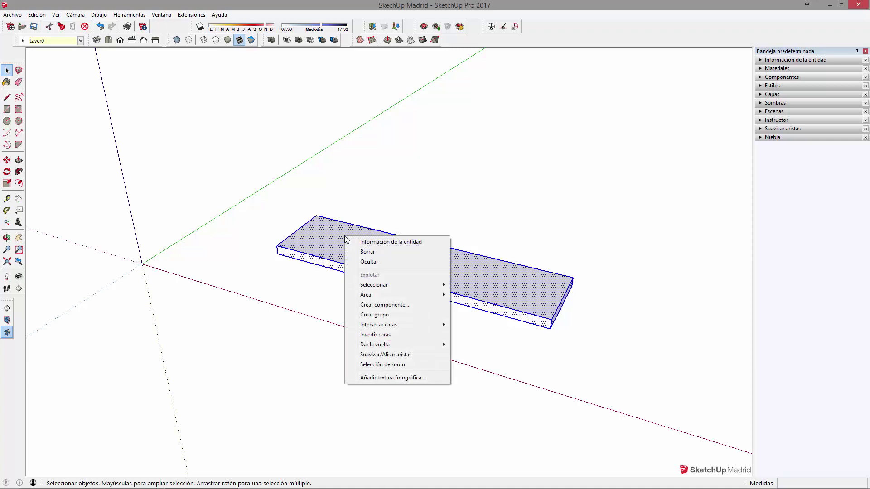
{"action": "left_click", "coordinate": [406, 308]}
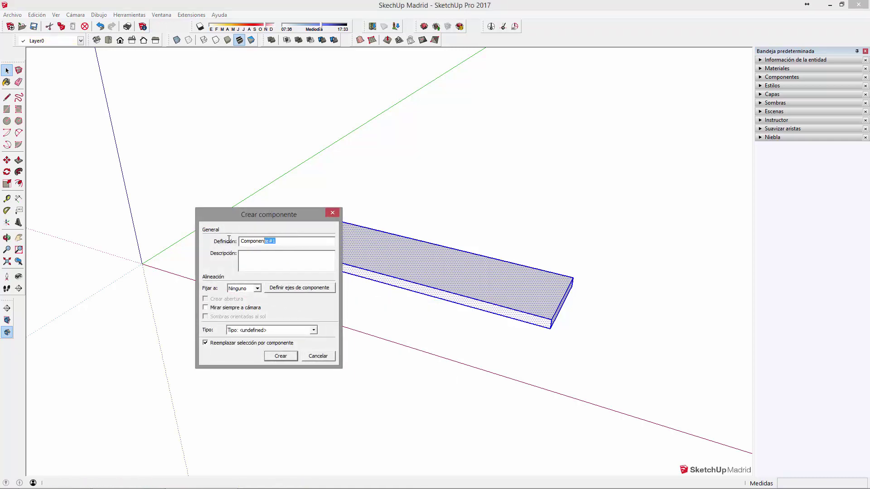
{"action": "left_click_drag", "start_coordinate": [260, 212], "coordinate": [179, 185]}
{"action": "type", "text": "BASE"}
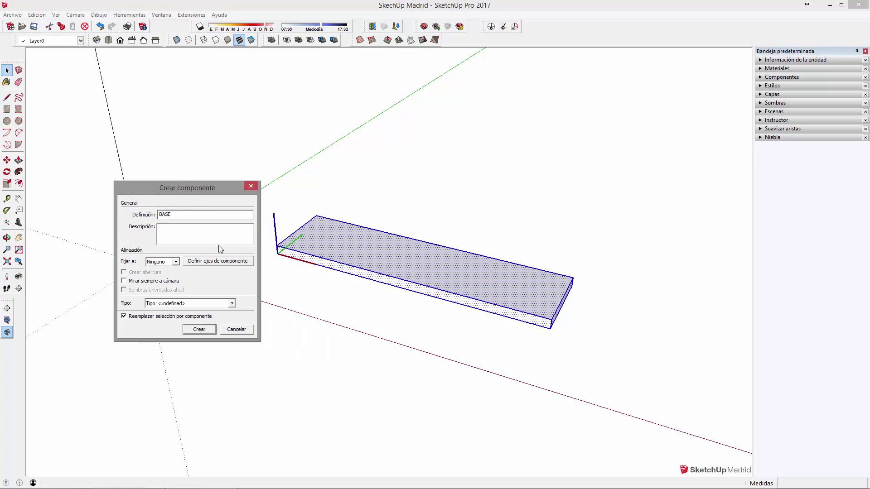
{"action": "type", "text": " MUEBLE"}
{"action": "left_click", "coordinate": [206, 330]}
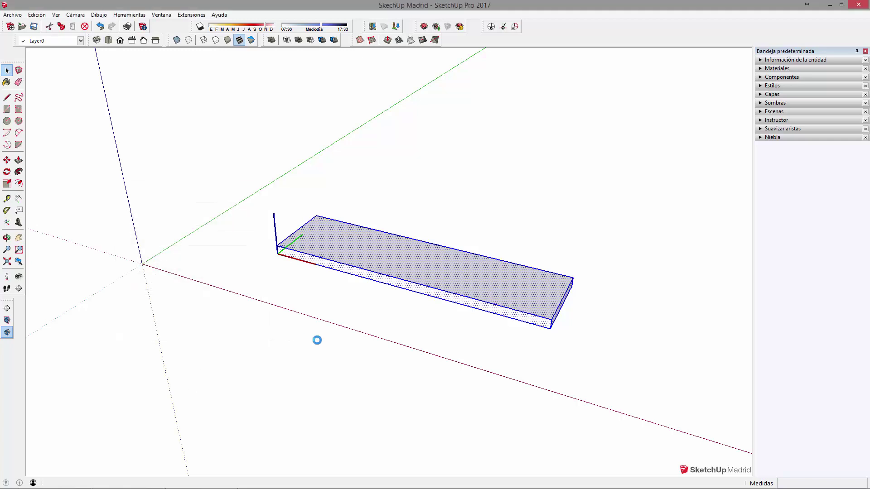
{"action": "left_click", "coordinate": [326, 330]}
{"action": "left_click", "coordinate": [349, 236]}
{"action": "left_click", "coordinate": [350, 204]}
{"action": "left_click", "coordinate": [328, 259]}
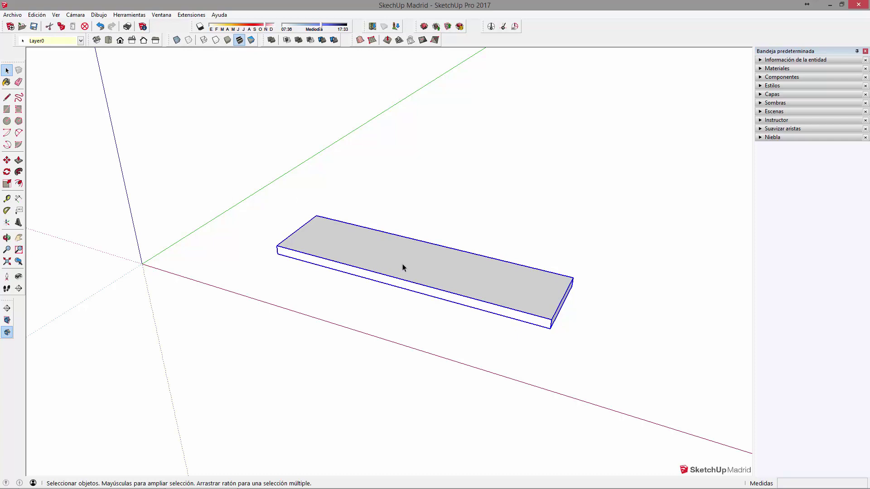
{"action": "double_click", "coordinate": [397, 269]}
{"action": "left_click", "coordinate": [323, 234]}
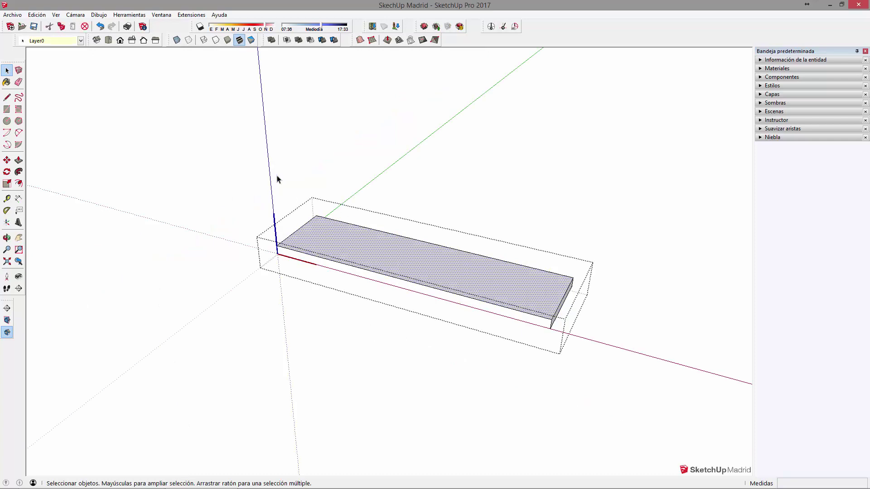
{"action": "left_click", "coordinate": [411, 189]}
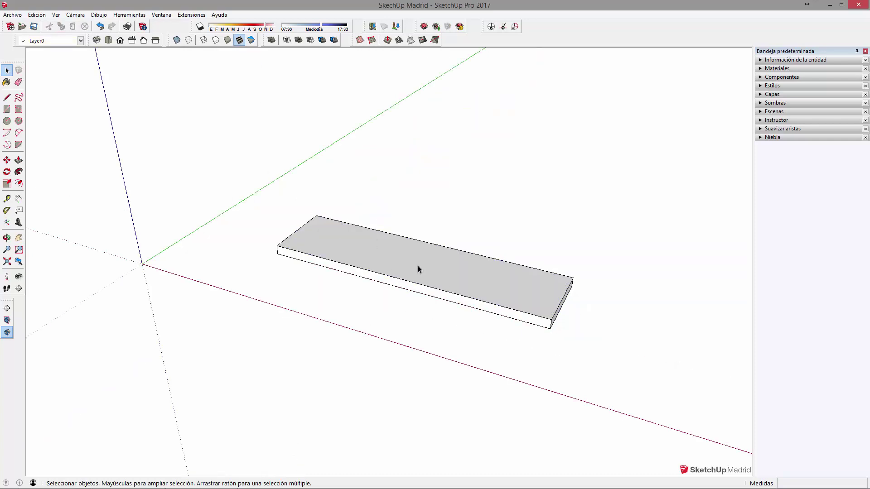
{"action": "left_click", "coordinate": [437, 279]}
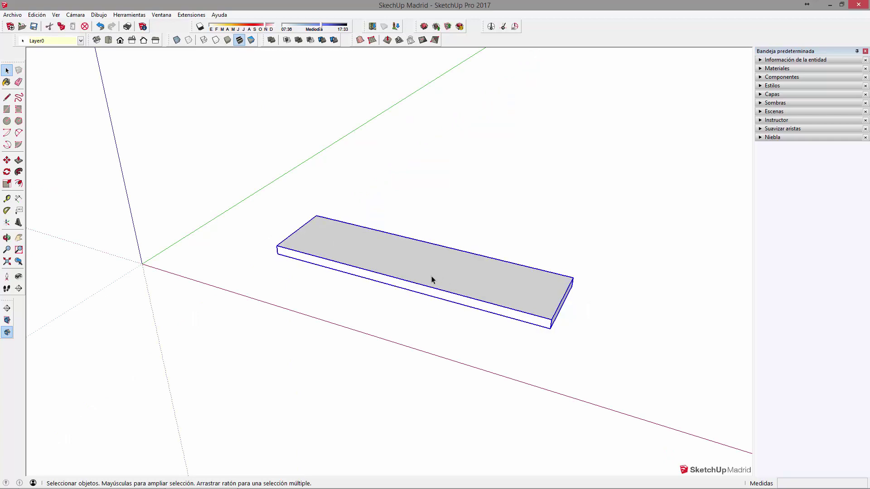
{"action": "left_click", "coordinate": [598, 336]}
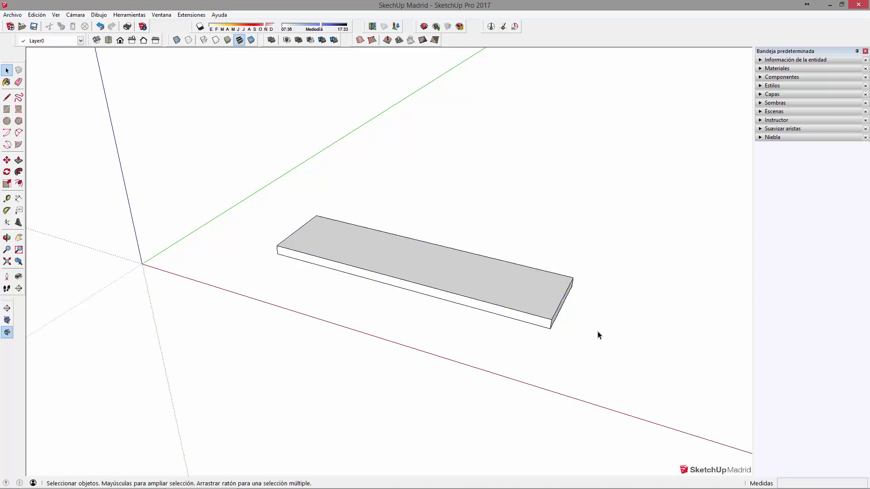
{"action": "left_click", "coordinate": [541, 305]}
{"action": "left_click", "coordinate": [566, 320]}
{"action": "left_click", "coordinate": [519, 297]}
{"action": "double_click", "coordinate": [369, 255]}
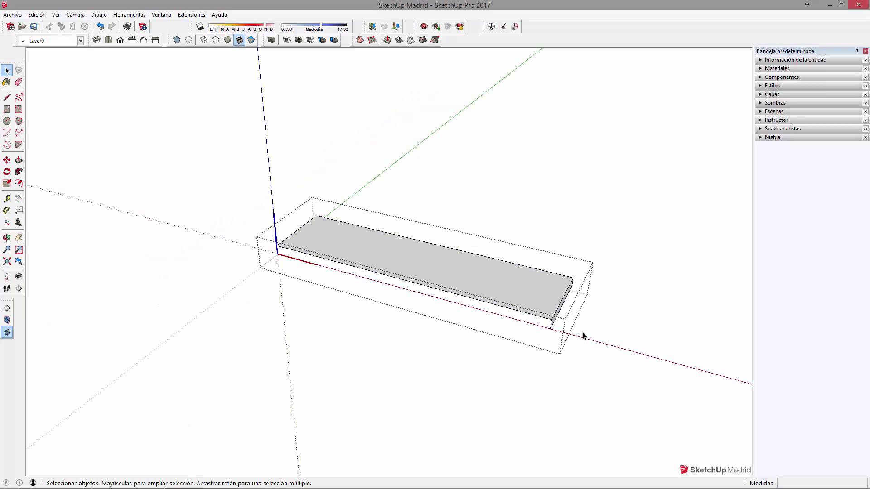
{"action": "left_click", "coordinate": [295, 241]}
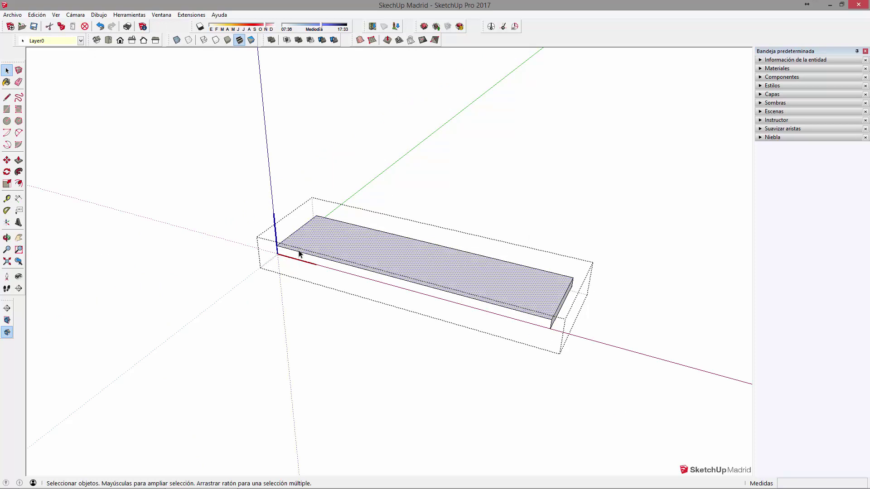
{"action": "left_click", "coordinate": [321, 260]}
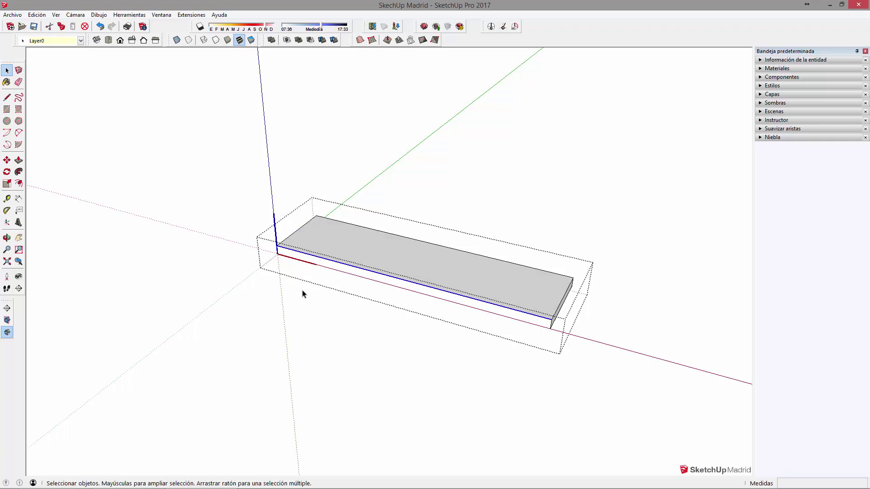
{"action": "left_click", "coordinate": [234, 280]}
{"action": "left_click", "coordinate": [394, 261]}
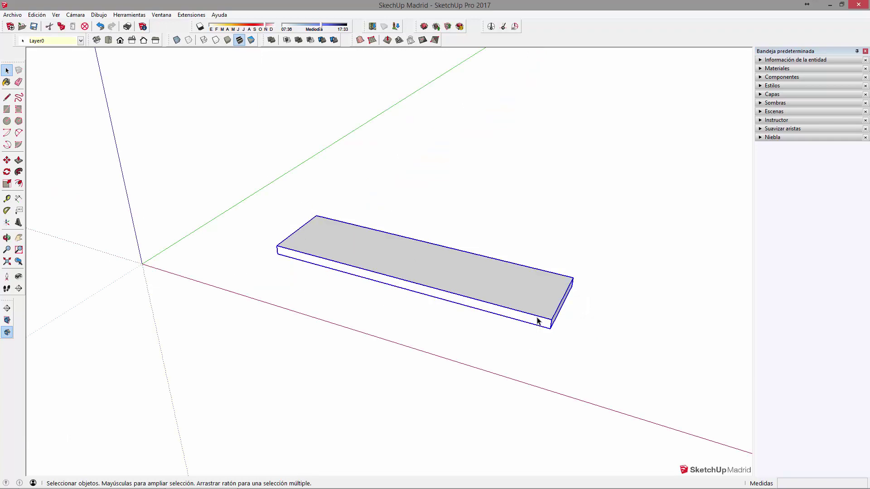
Step: Copy the base slab straight up along the vertical axis to form the top shelf
{"action": "scroll", "coordinate": [471, 284], "scroll_direction": "down", "scroll_amount": 2}
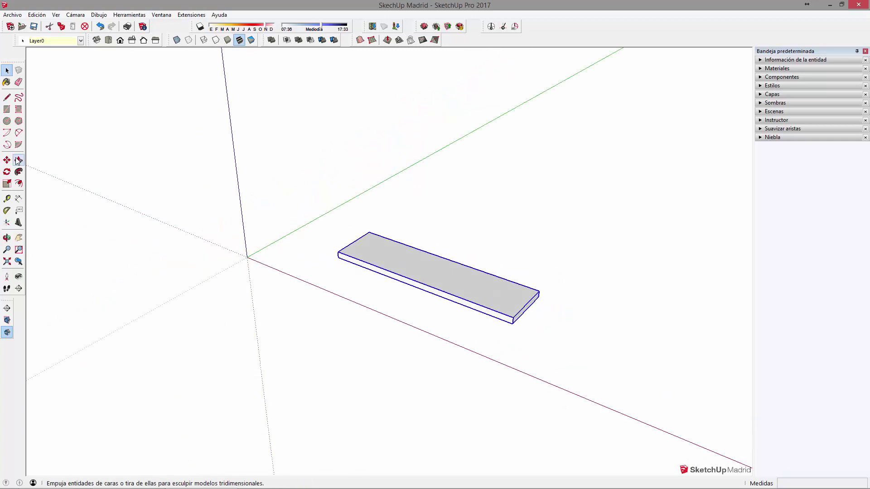
{"action": "key", "text": "m"}
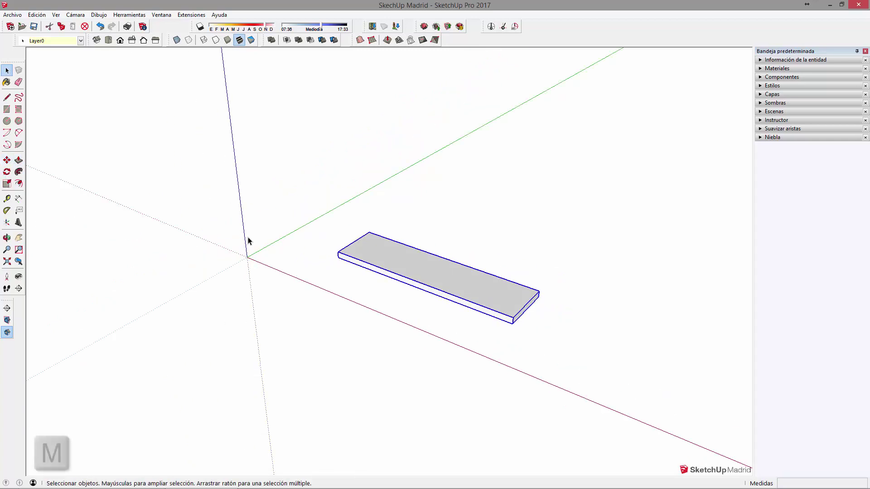
{"action": "left_click", "coordinate": [514, 324]}
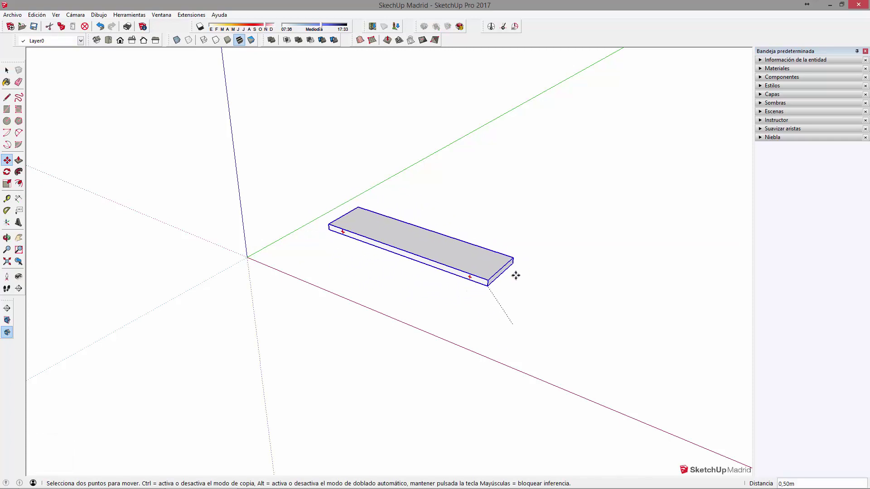
{"action": "left_click", "coordinate": [483, 262]}
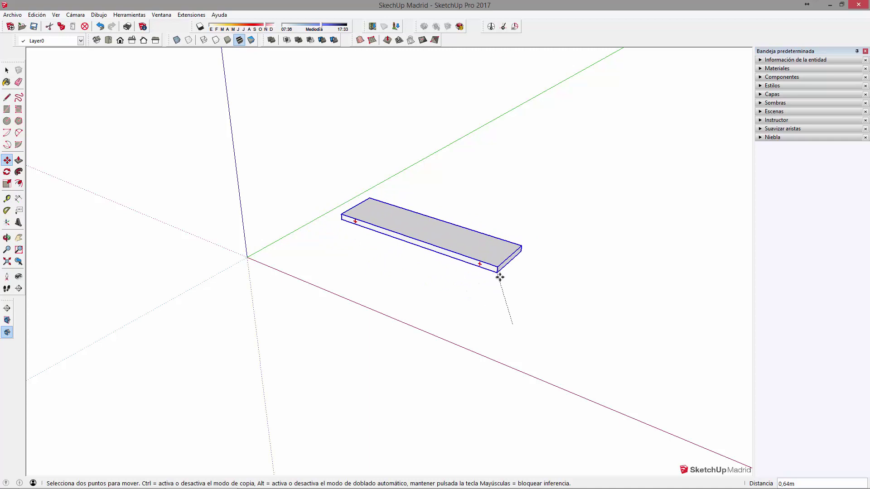
{"action": "key", "text": "Up"}
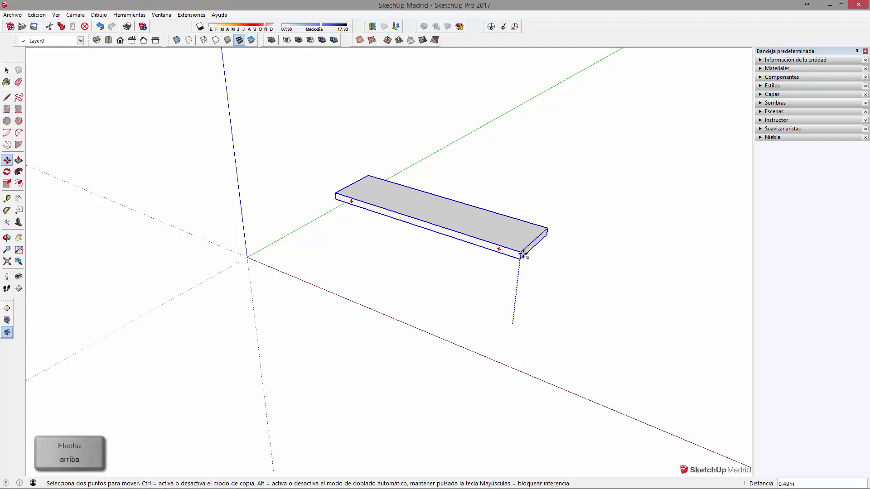
{"action": "key", "text": "Up"}
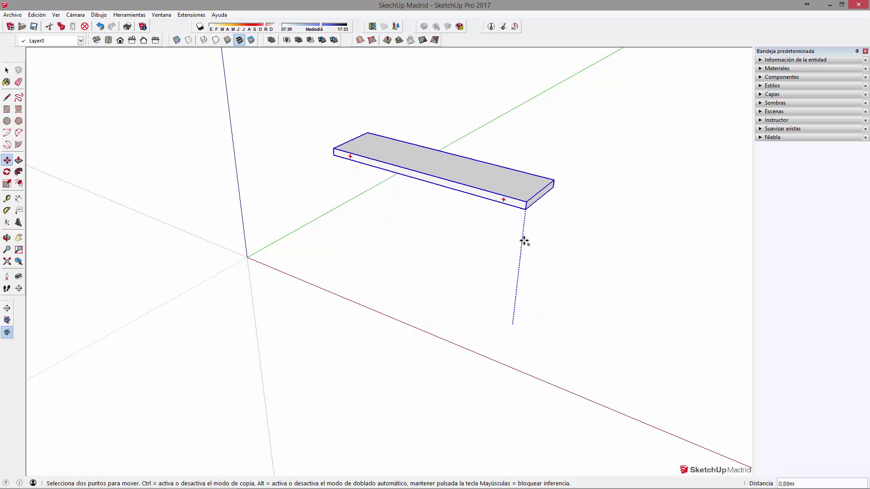
{"action": "key", "text": "ctrl"}
{"action": "type", "text": "1,47"}
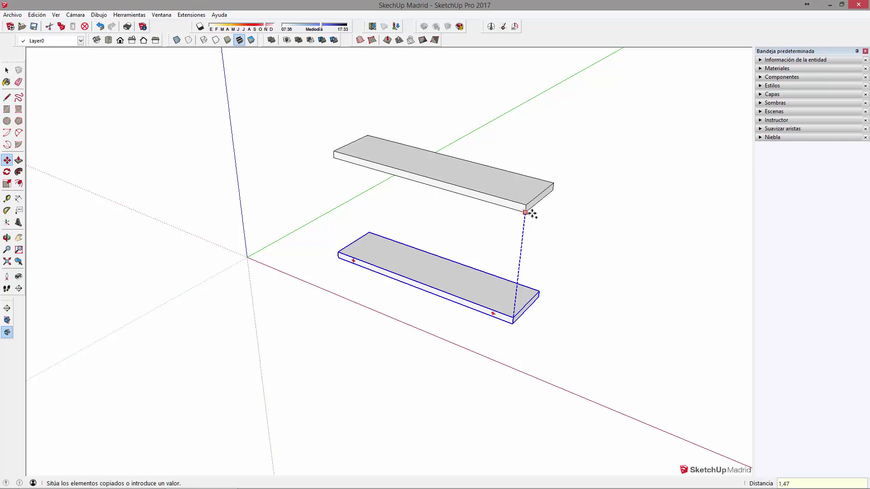
{"action": "key", "text": "Return"}
{"action": "key", "text": "space"}
{"action": "mouse_move", "coordinate": [525, 340]}
{"action": "middle_mouse_down"}
{"action": "mouse_move", "coordinate": [562, 363]}
{"action": "mouse_move", "coordinate": [395, 383]}
{"action": "mouse_move", "coordinate": [531, 373]}
{"action": "mouse_move", "coordinate": [146, 375]}
{"action": "middle_mouse_up"}
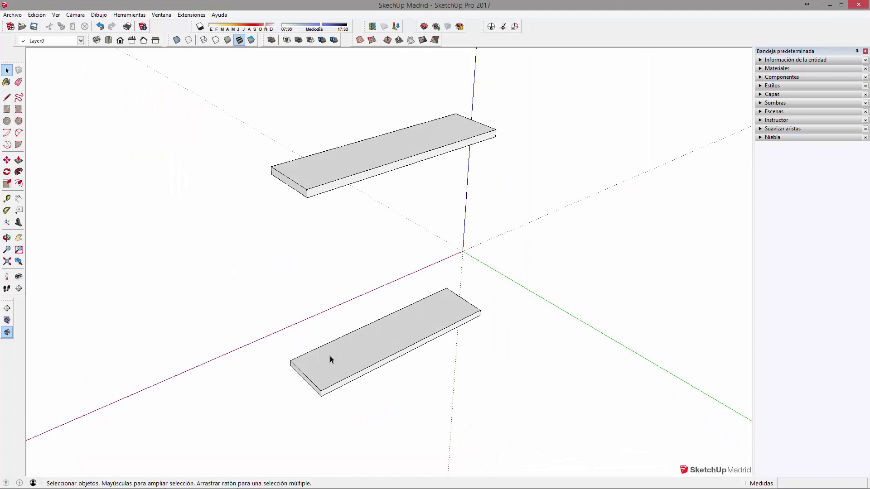
Step: Draw a vertical rectangle between the left-end corners of the top and bottom slabs
{"action": "key", "text": "r"}
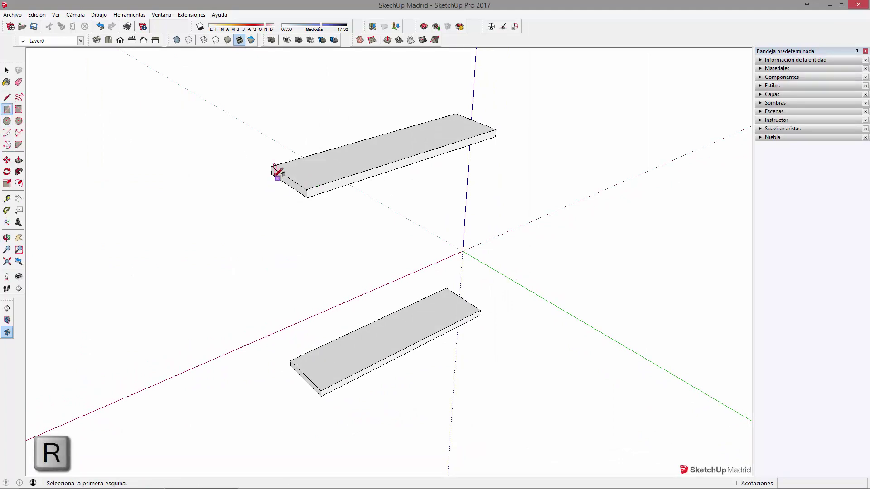
{"action": "left_click", "coordinate": [272, 174]}
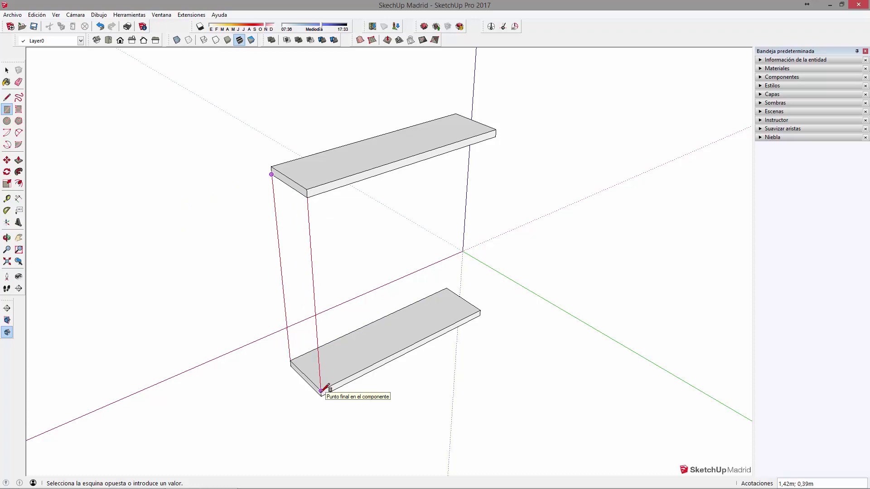
{"action": "left_click", "coordinate": [321, 390]}
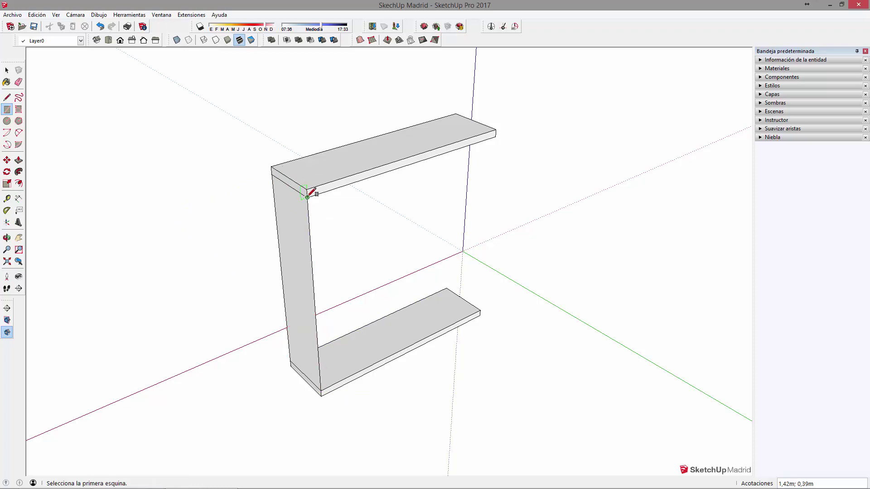
{"action": "mouse_move", "coordinate": [326, 383]}
{"action": "middle_mouse_down"}
{"action": "mouse_move", "coordinate": [244, 383]}
{"action": "mouse_move", "coordinate": [313, 229]}
{"action": "mouse_move", "coordinate": [396, 325]}
{"action": "mouse_move", "coordinate": [305, 345]}
{"action": "middle_mouse_up"}
{"action": "key", "text": "space"}
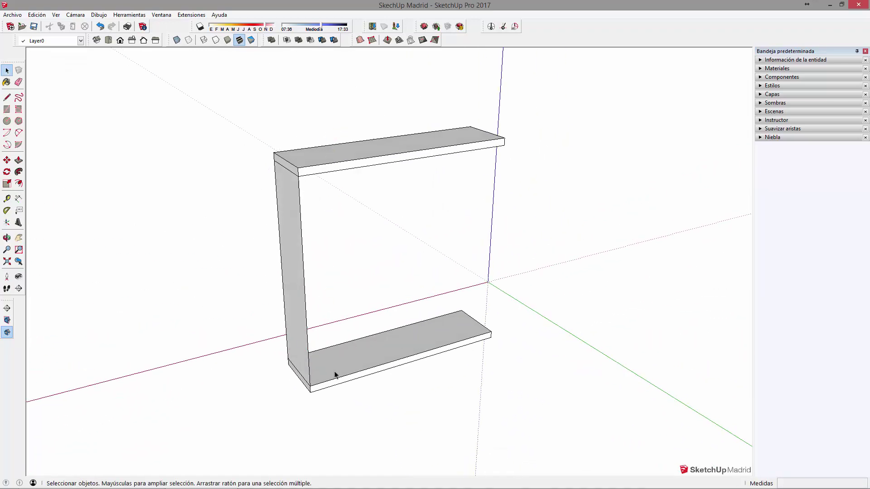
Step: Push/pull the vertical side face into a board of set thickness
{"action": "left_click", "coordinate": [285, 206]}
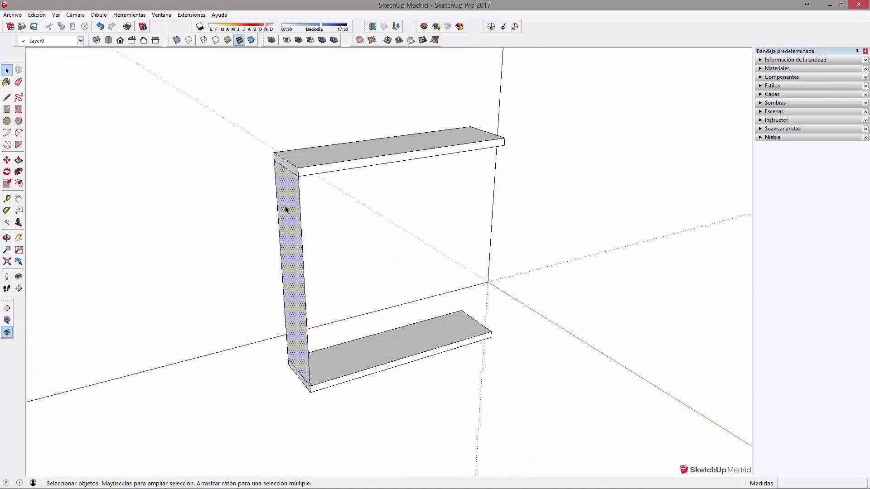
{"action": "middle_click_drag", "start_coordinate": [362, 360], "coordinate": [267, 243]}
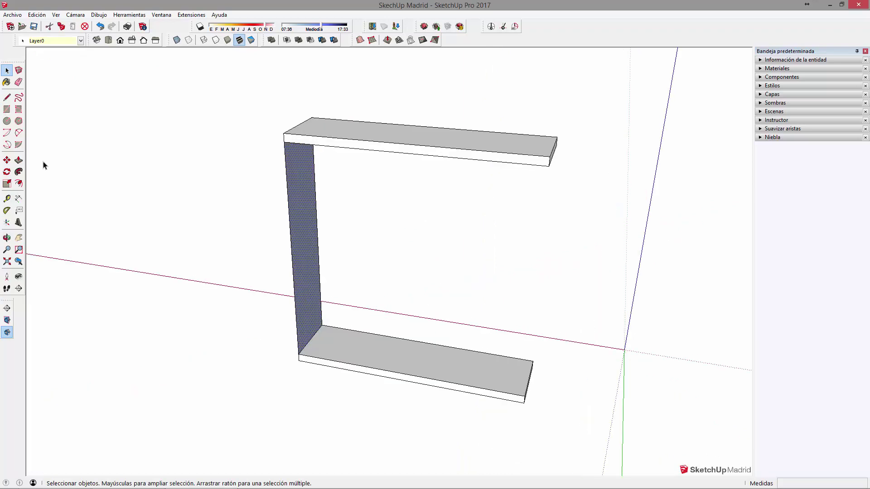
{"action": "key", "text": "p"}
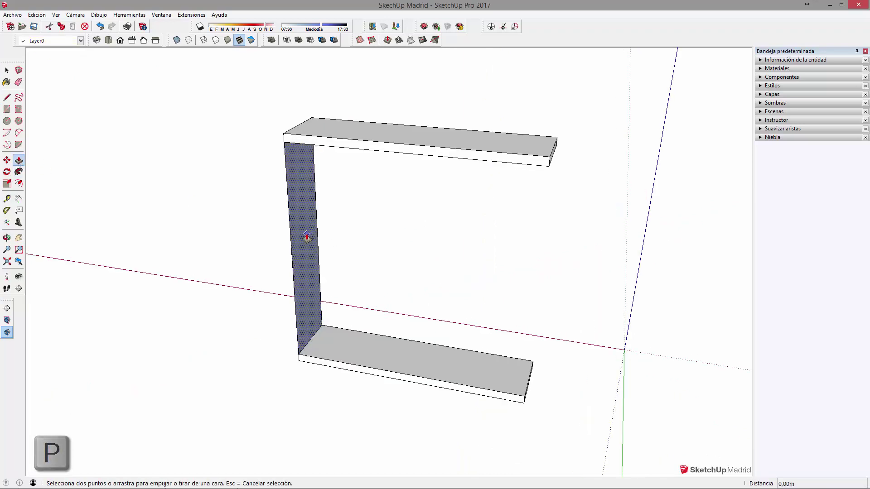
{"action": "left_click_drag", "start_coordinate": [307, 235], "coordinate": [318, 240]}
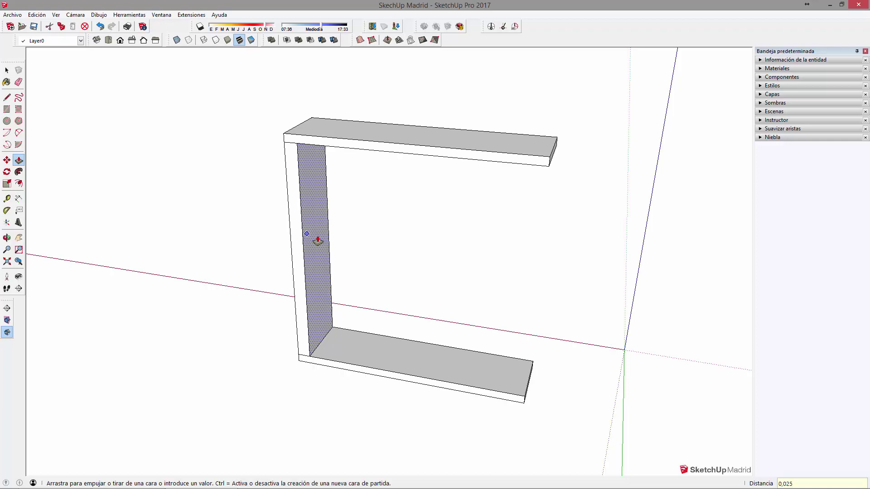
{"action": "left_click", "coordinate": [318, 240]}
{"action": "key", "text": "space"}
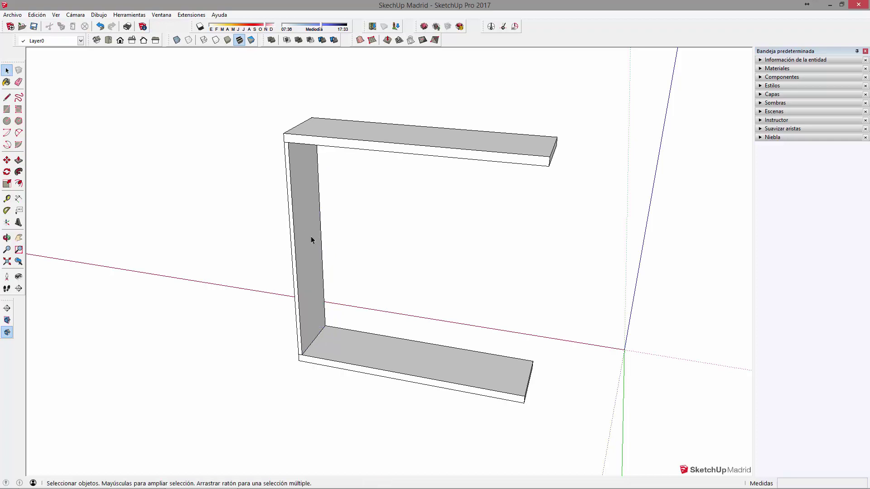
Step: Select the vertical side board on its own, apart from the top and bottom boards
{"action": "left_click", "coordinate": [312, 235]}
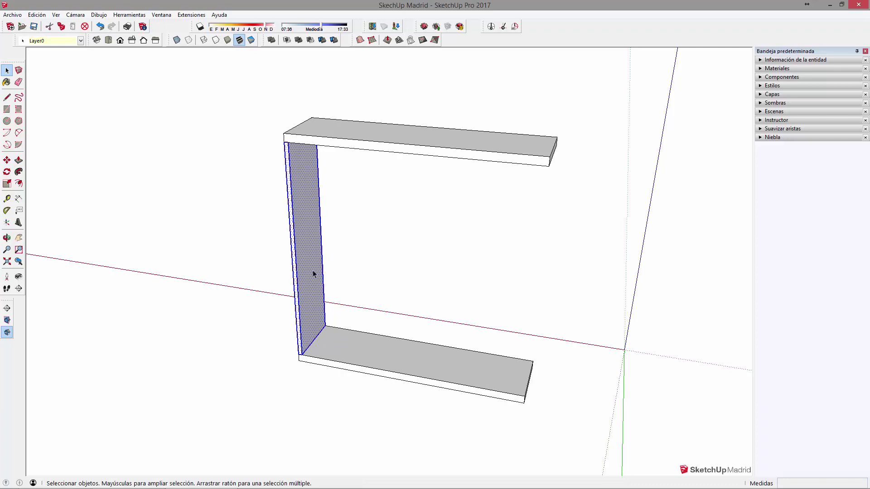
{"action": "left_click", "coordinate": [333, 341]}
{"action": "left_click", "coordinate": [363, 153]}
{"action": "left_click", "coordinate": [350, 346]}
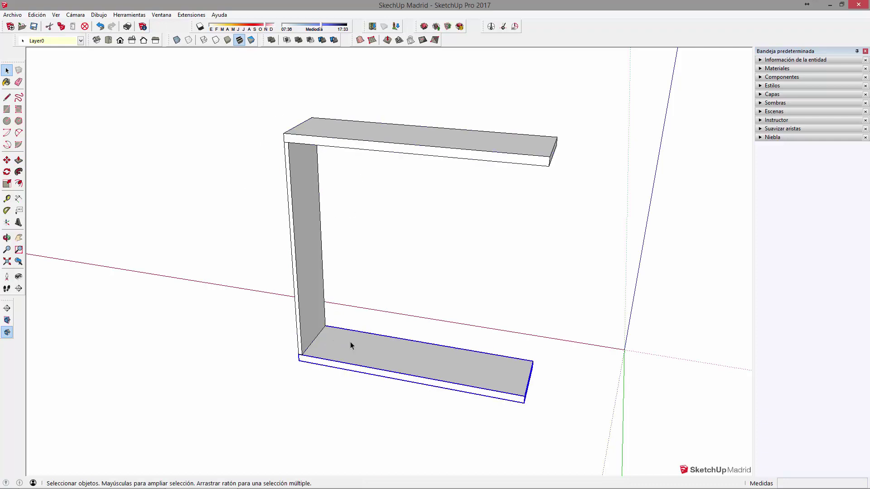
{"action": "left_click", "coordinate": [347, 130]}
{"action": "left_click", "coordinate": [303, 205]}
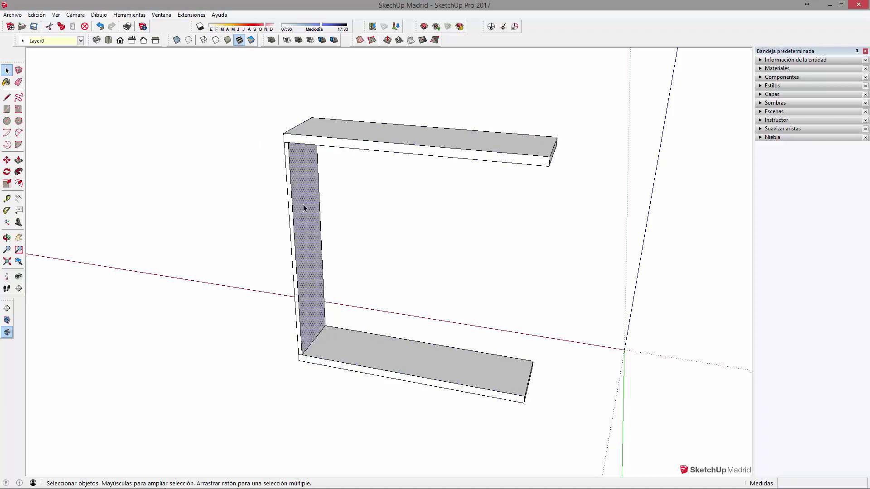
{"action": "left_click_drag", "start_coordinate": [248, 104], "coordinate": [391, 389]}
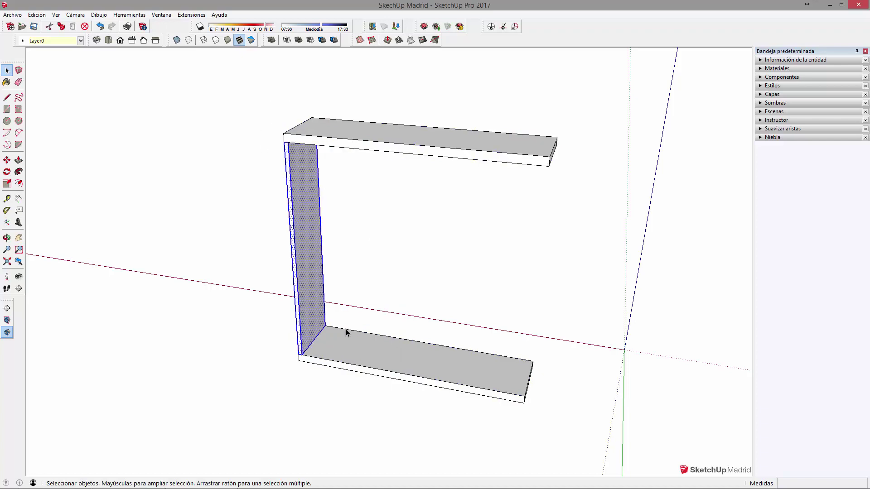
{"action": "left_click", "coordinate": [334, 281]}
{"action": "left_click", "coordinate": [313, 277]}
Step: Make the side board a component named 'TABLA VERTICAL'
{"action": "right_click", "coordinate": [313, 276]}
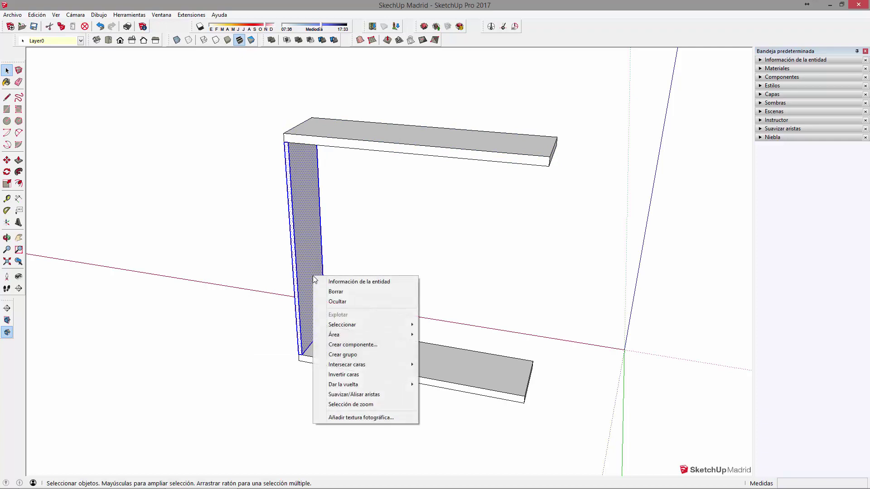
{"action": "left_click", "coordinate": [353, 346]}
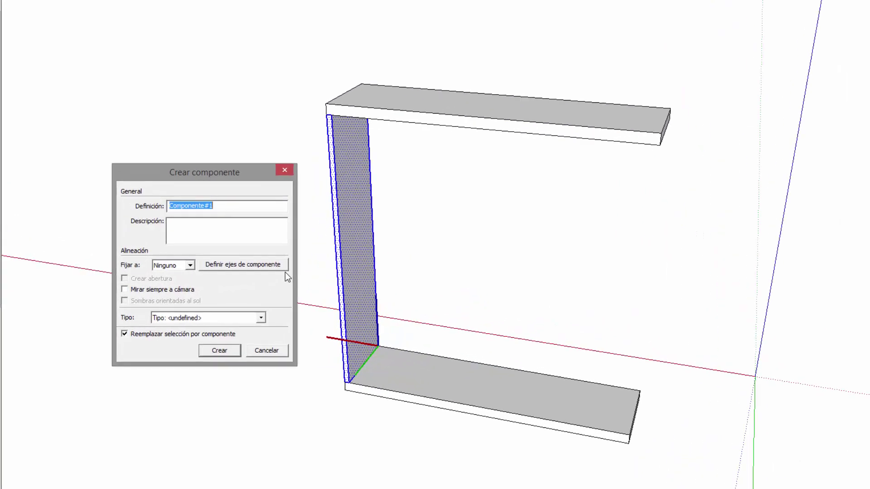
{"action": "type", "text": "TABLA VERTICAL"}
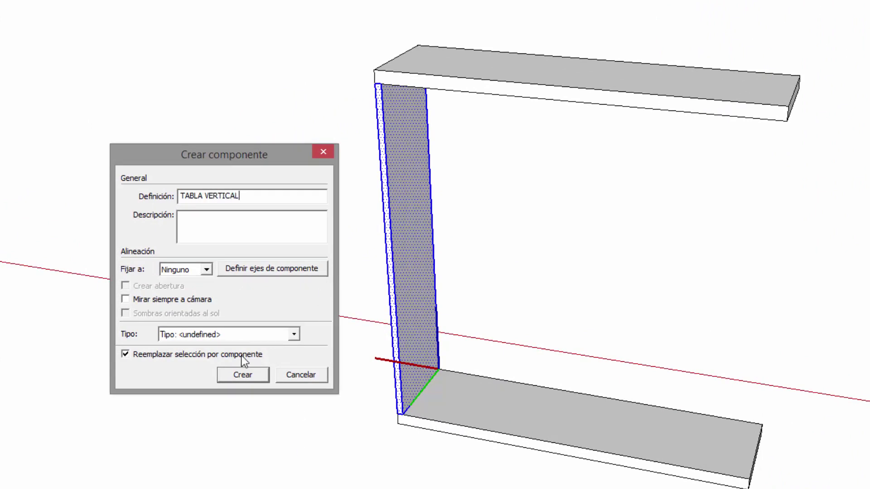
{"action": "left_click", "coordinate": [256, 375]}
{"action": "key", "text": "m"}
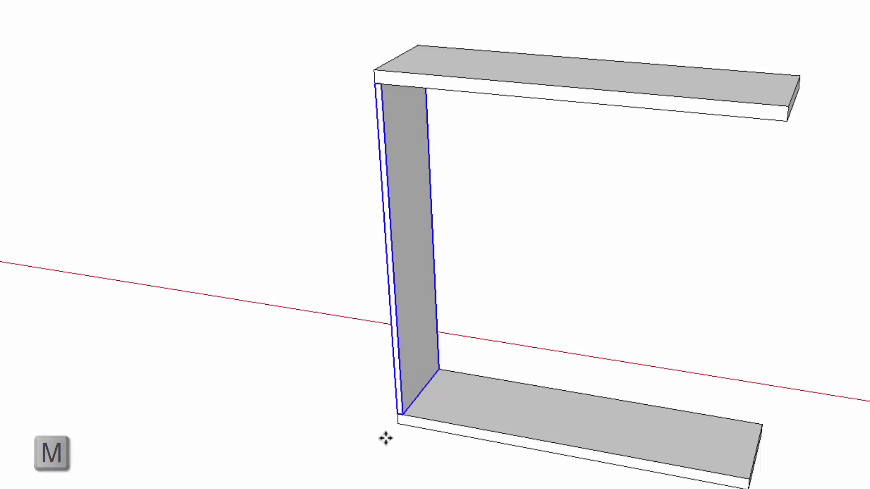
Step: Copy the side board to the right end, then undo that attempt
{"action": "left_click", "coordinate": [398, 415]}
{"action": "key", "text": "ctrl"}
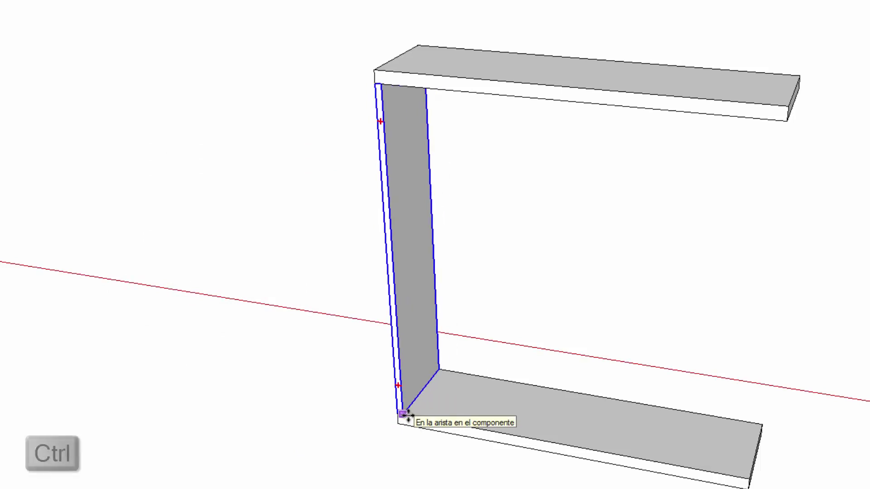
{"action": "left_click", "coordinate": [675, 455]}
{"action": "type", "text": "/4"}
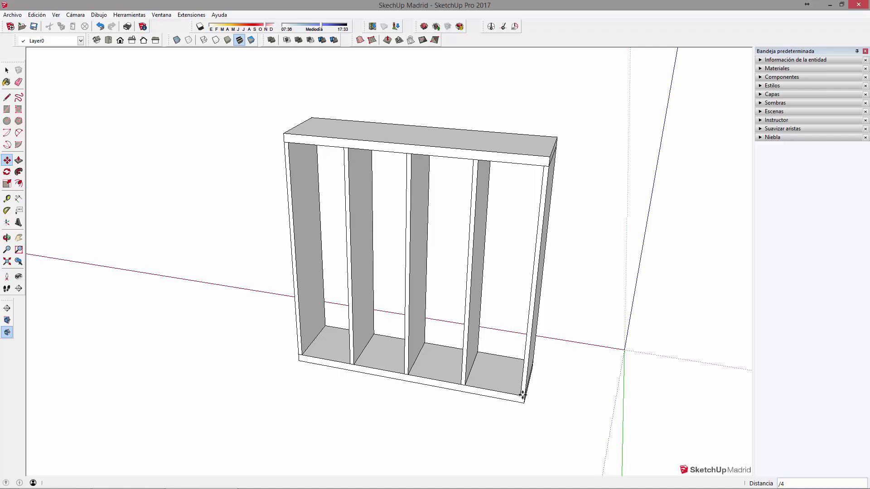
{"action": "key", "text": "space"}
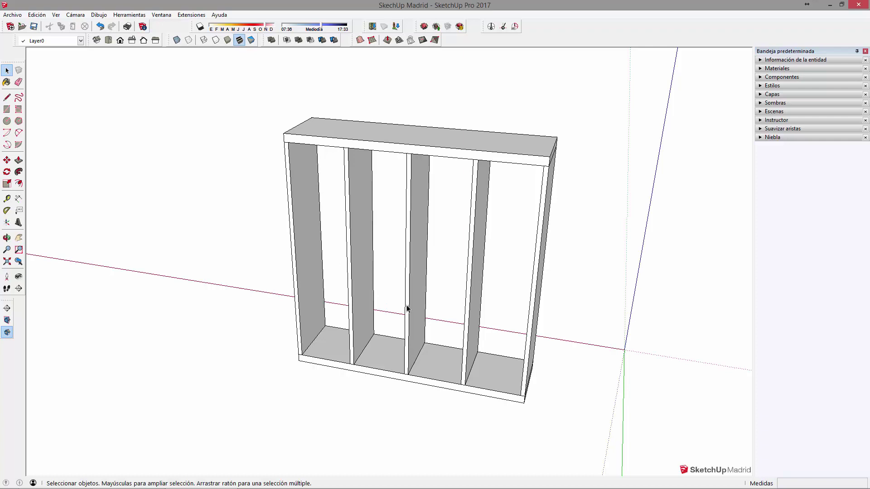
{"action": "key", "text": "ctrl+z"}
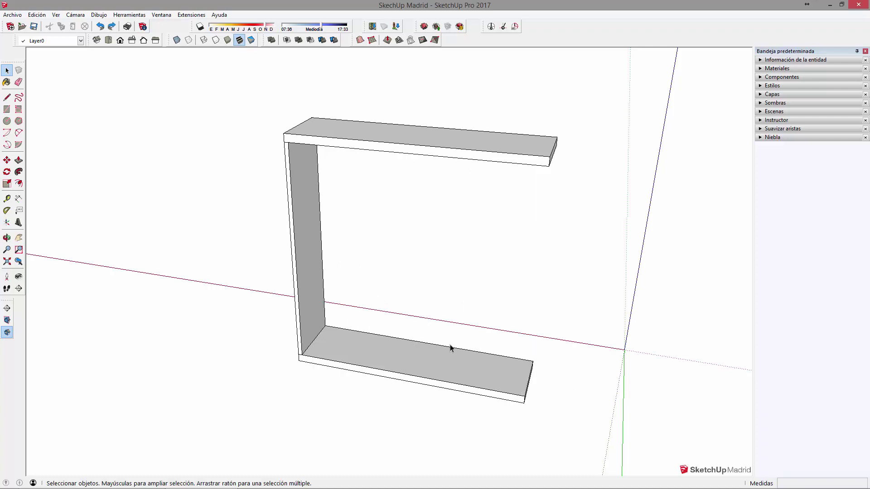
Step: Copy the left board to the right end and array it /4 into four equal bays
{"action": "left_click", "coordinate": [312, 324]}
{"action": "key", "text": "m"}
{"action": "left_click", "coordinate": [303, 355]}
{"action": "key", "text": "ctrl"}
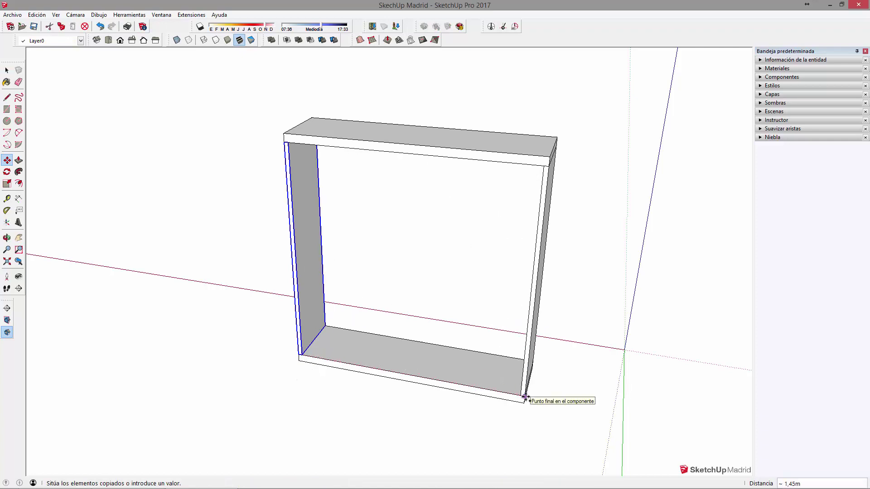
{"action": "left_click", "coordinate": [525, 397]}
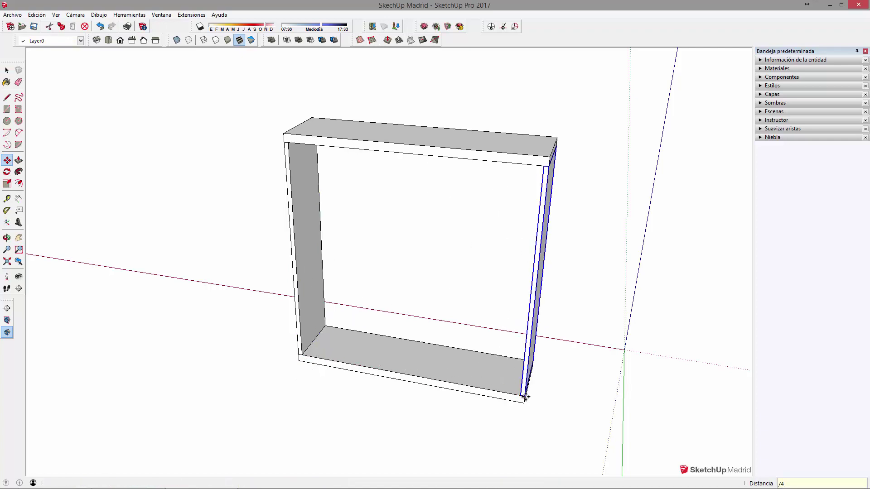
{"action": "key", "text": "Return"}
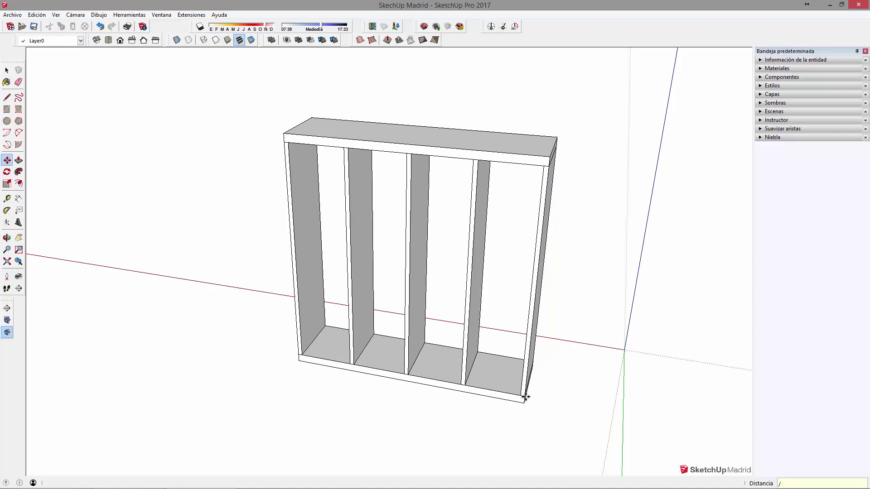
{"action": "type", "text": "8"}
{"action": "key", "text": "Return"}
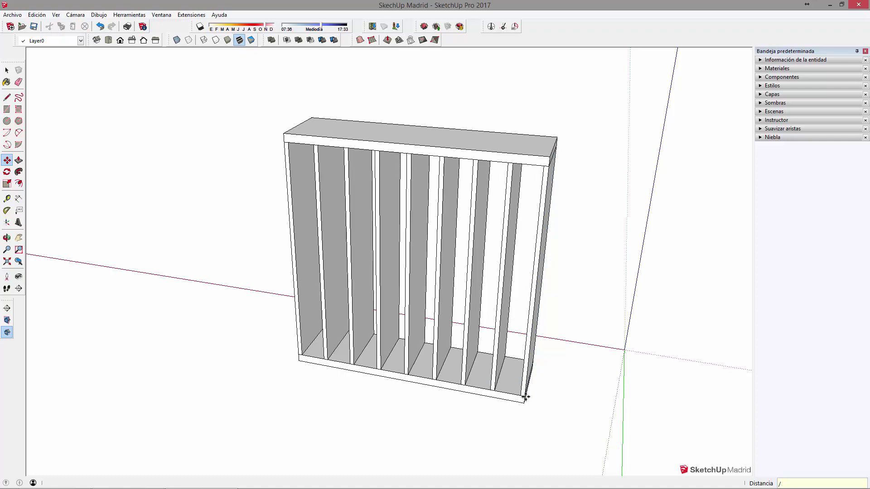
{"action": "type", "text": "4"}
{"action": "type", "text": "8"}
{"action": "key", "text": "Return"}
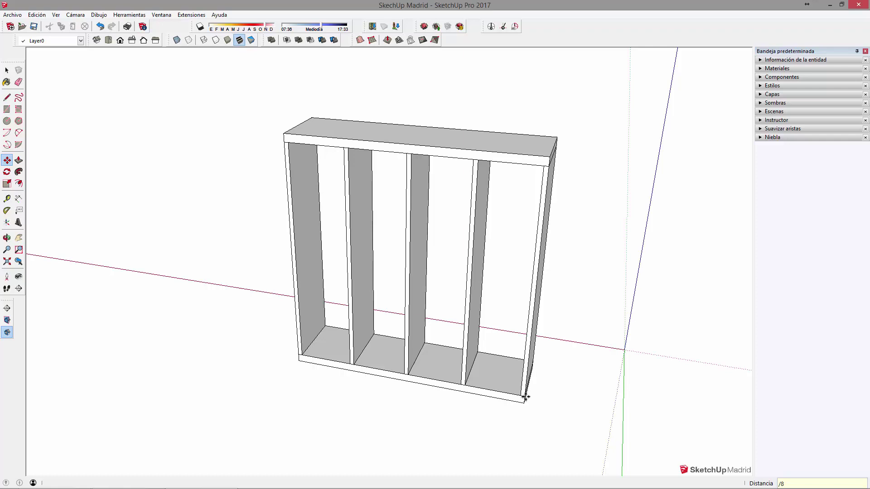
{"action": "key", "text": "Return"}
{"action": "type", "text": "4"}
{"action": "key", "text": "Return"}
Step: Duplicate the left side panel with Move plus Ctrl
{"action": "key", "text": "space"}
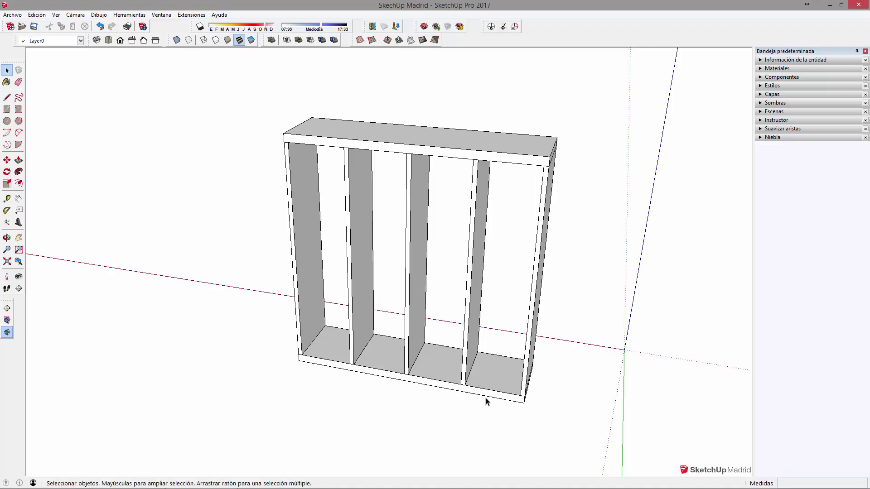
{"action": "mouse_move", "coordinate": [368, 267]}
{"action": "middle_mouse_down"}
{"action": "mouse_move", "coordinate": [418, 334]}
{"action": "mouse_move", "coordinate": [621, 266]}
{"action": "mouse_move", "coordinate": [293, 291]}
{"action": "mouse_move", "coordinate": [272, 326]}
{"action": "middle_mouse_up"}
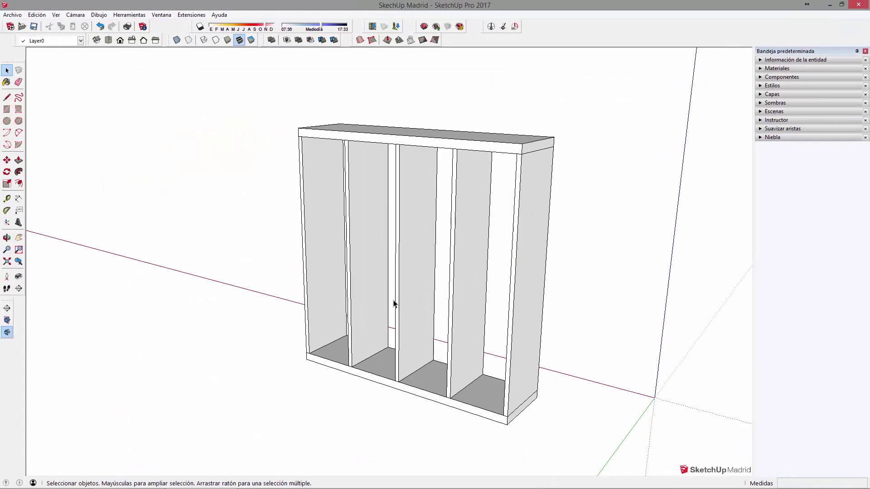
{"action": "left_click", "coordinate": [301, 367]}
{"action": "key", "text": "m"}
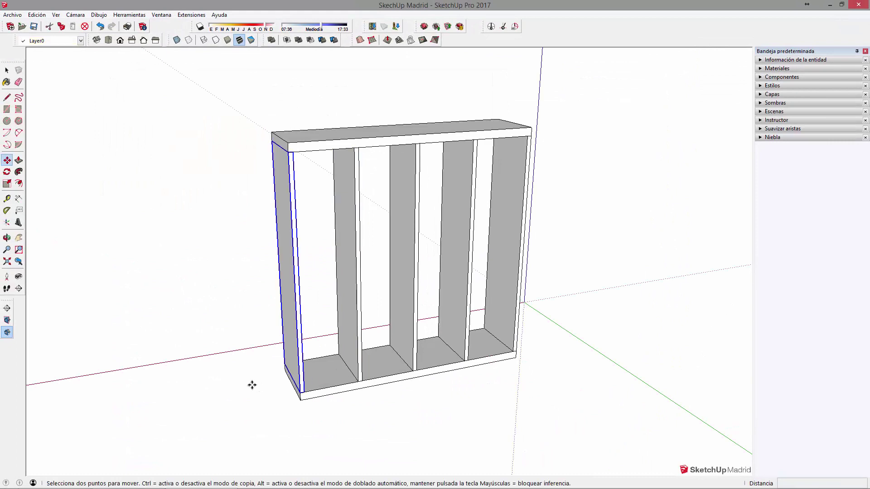
{"action": "left_click", "coordinate": [252, 385]}
{"action": "key", "text": "ctrl"}
{"action": "left_click", "coordinate": [271, 422]}
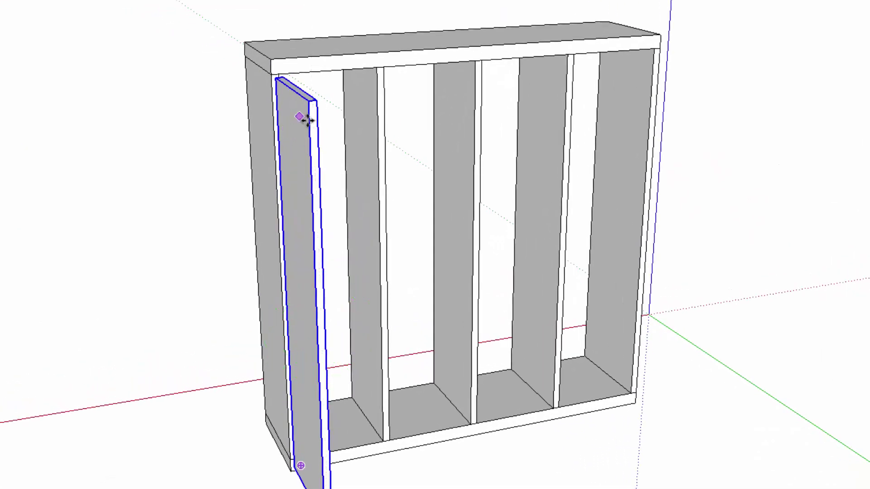
Step: Rotate the copied panel toward horizontal, tilting it about 9.7° across the compartments
{"action": "middle_click_drag", "start_coordinate": [303, 116], "coordinate": [541, 136]}
{"action": "left_click", "coordinate": [438, 151]}
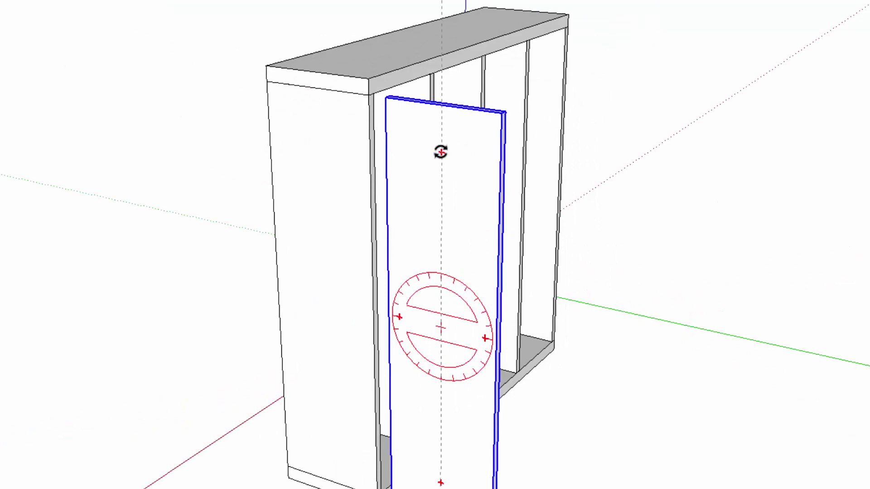
{"action": "key", "text": "space"}
{"action": "mouse_move", "coordinate": [573, 323]}
{"action": "middle_mouse_down"}
{"action": "mouse_move", "coordinate": [4, 349]}
{"action": "mouse_move", "coordinate": [120, 343]}
{"action": "mouse_move", "coordinate": [293, 109]}
{"action": "middle_mouse_up"}
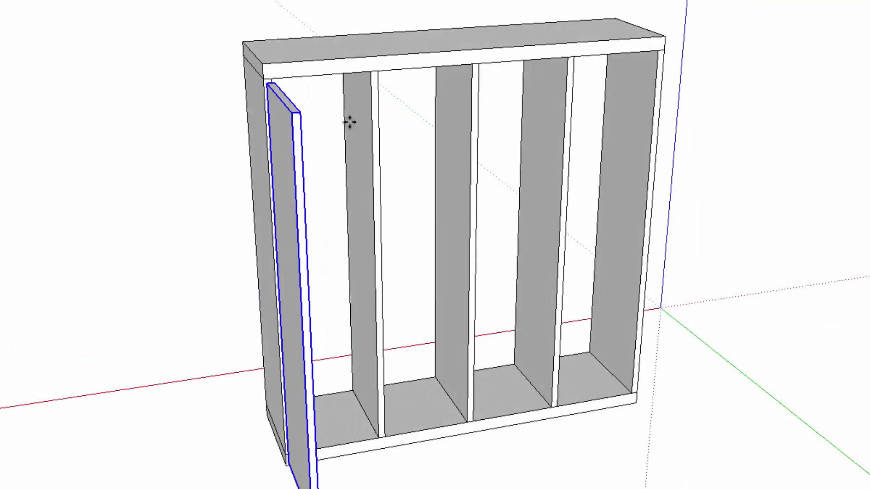
{"action": "left_click", "coordinate": [299, 159]}
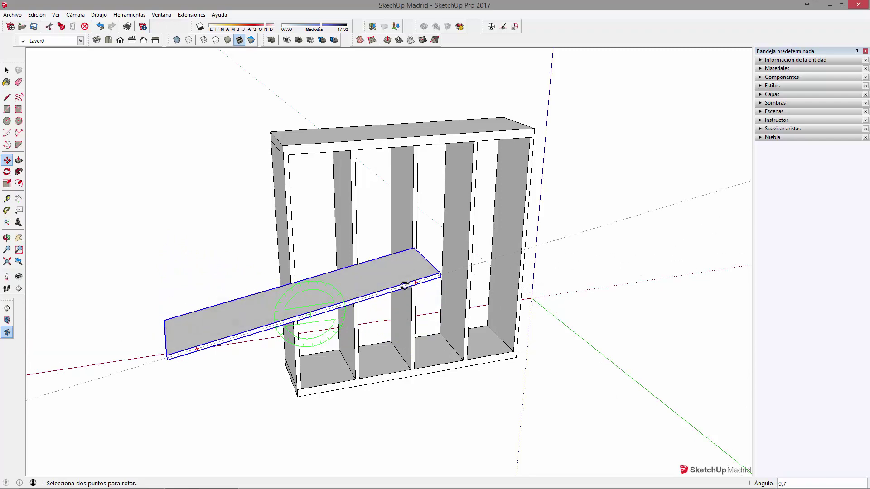
{"action": "left_click", "coordinate": [406, 302]}
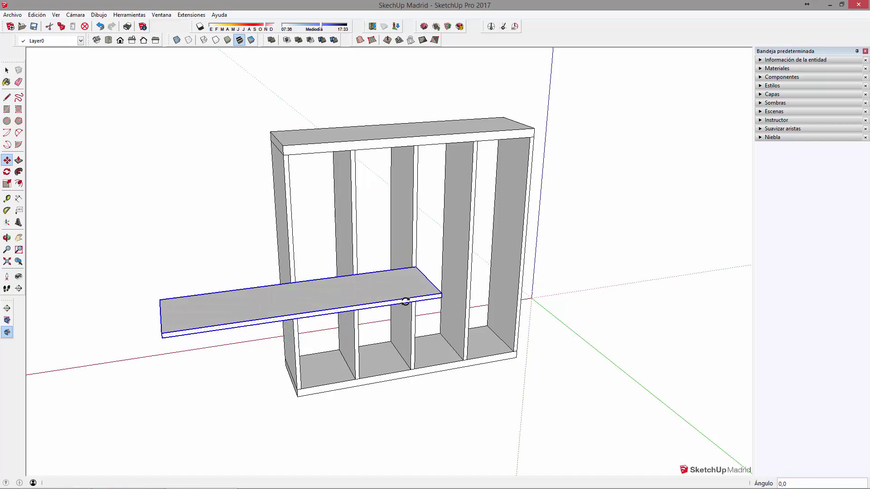
{"action": "mouse_move", "coordinate": [530, 366]}
{"action": "middle_mouse_down"}
{"action": "mouse_move", "coordinate": [310, 370]}
{"action": "mouse_move", "coordinate": [240, 315]}
{"action": "middle_mouse_up"}
{"action": "key", "text": "m"}
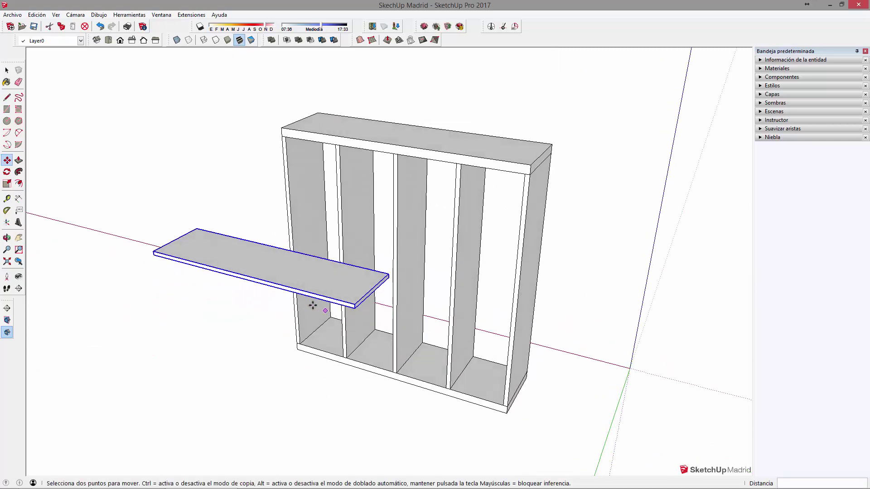
{"action": "left_click", "coordinate": [154, 252]}
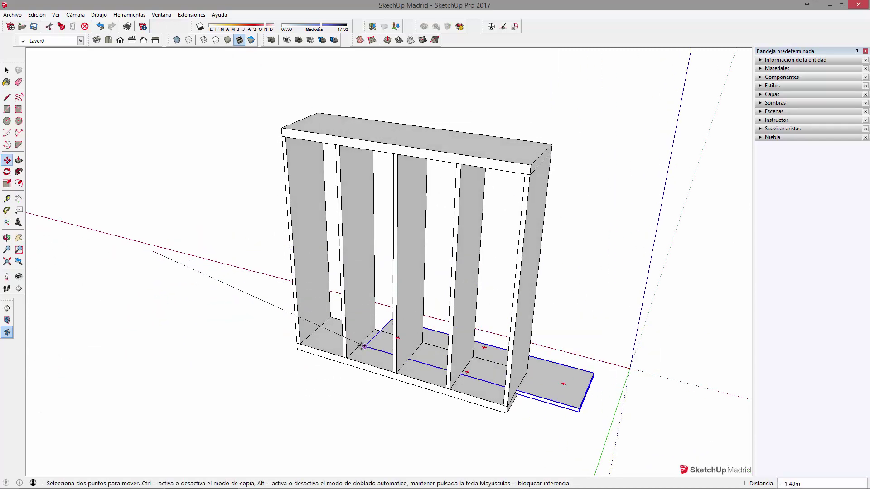
{"action": "middle_click_drag", "start_coordinate": [563, 382], "coordinate": [328, 372]}
{"action": "scroll", "coordinate": [328, 372], "scroll_direction": "up", "scroll_amount": 3}
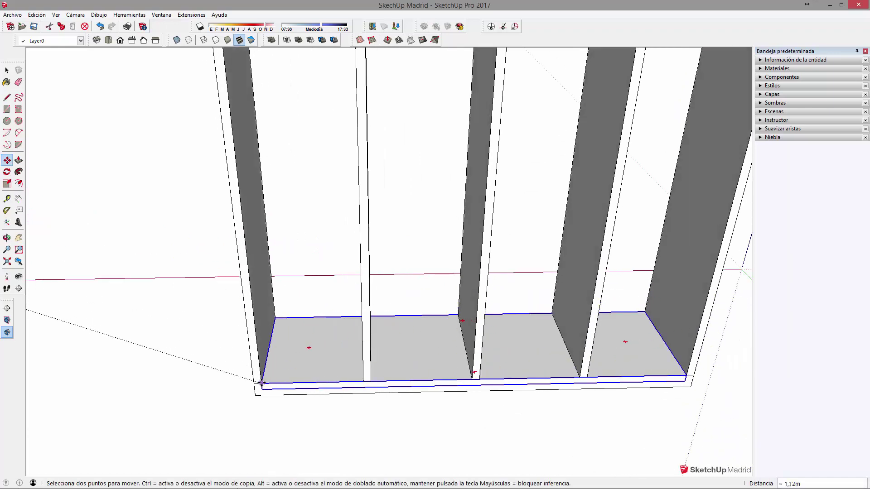
{"action": "scroll", "coordinate": [262, 383], "scroll_direction": "down", "scroll_amount": 3}
{"action": "left_click", "coordinate": [456, 378]}
{"action": "key", "text": "m"}
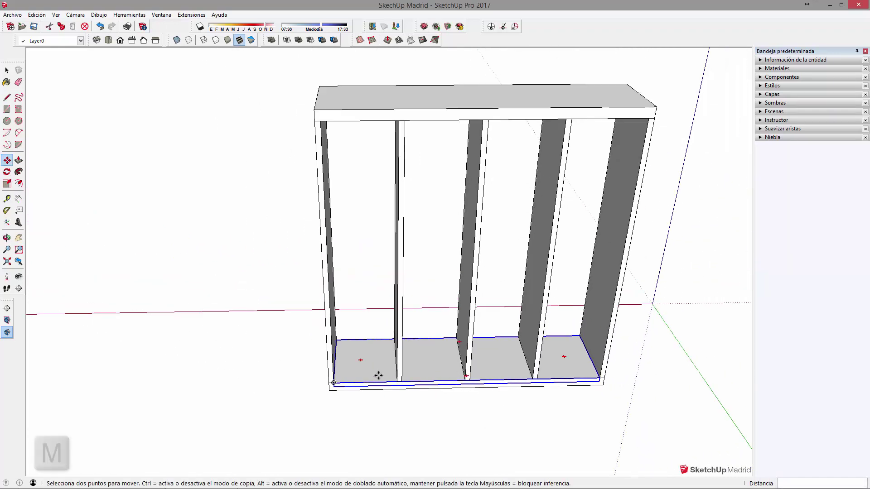
{"action": "left_click", "coordinate": [334, 384]}
{"action": "key", "text": "ctrl"}
{"action": "mouse_move", "coordinate": [334, 349]}
{"action": "middle_mouse_down"}
{"action": "mouse_move", "coordinate": [262, 342]}
{"action": "mouse_move", "coordinate": [301, 344]}
{"action": "middle_mouse_up"}
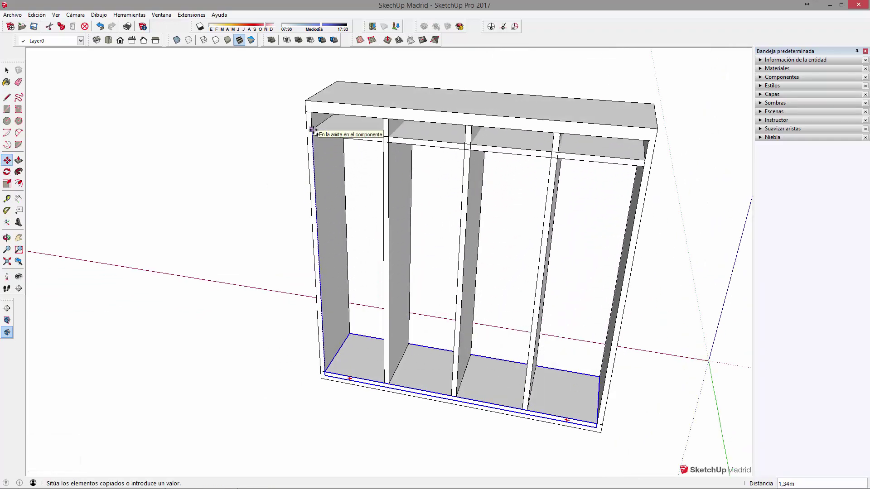
{"action": "left_click", "coordinate": [311, 113]}
{"action": "key", "text": "space"}
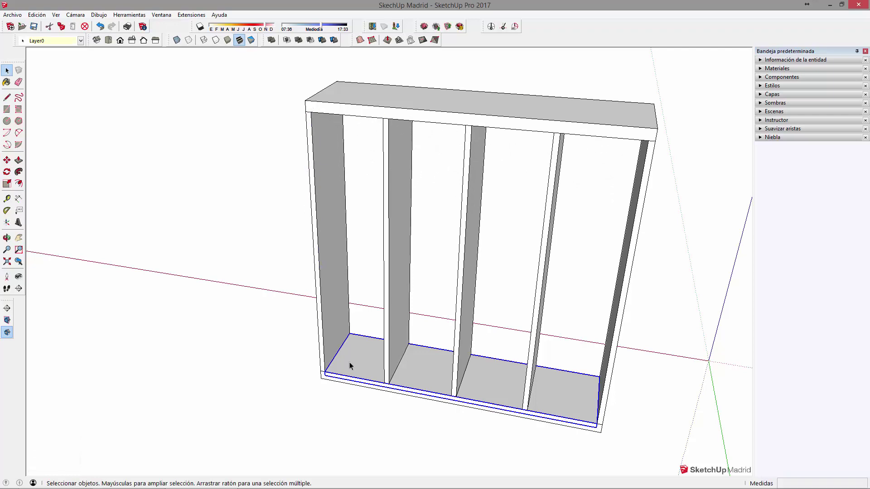
{"action": "key", "text": "m"}
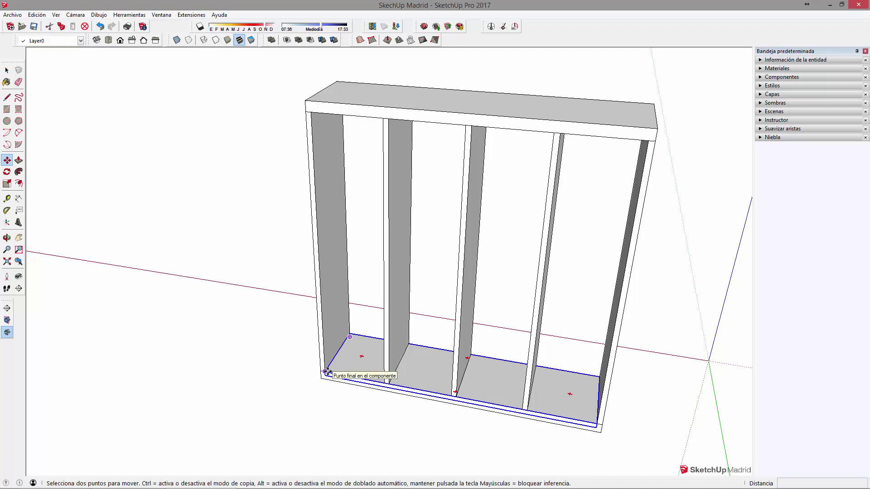
Step: Array the bottom shelf up to the top with /4 and delete the redundant top copy
{"action": "key", "text": "ctrl"}
{"action": "left_click", "coordinate": [325, 372]}
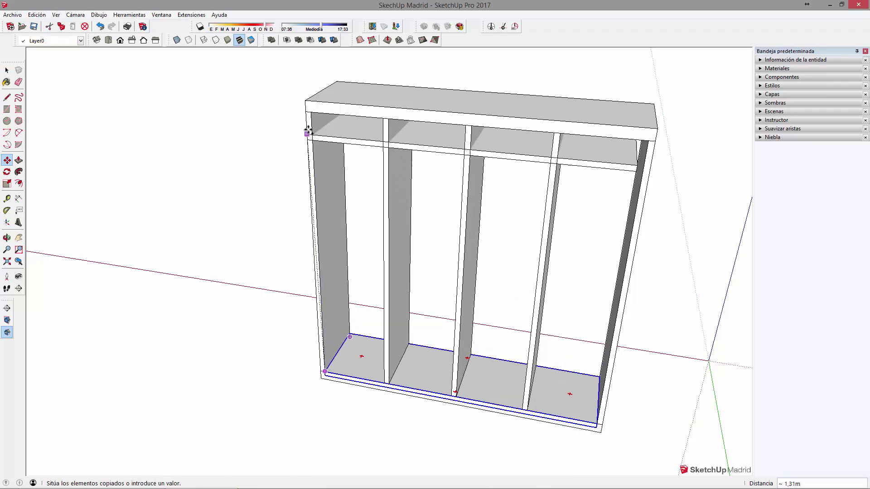
{"action": "left_click", "coordinate": [311, 113]}
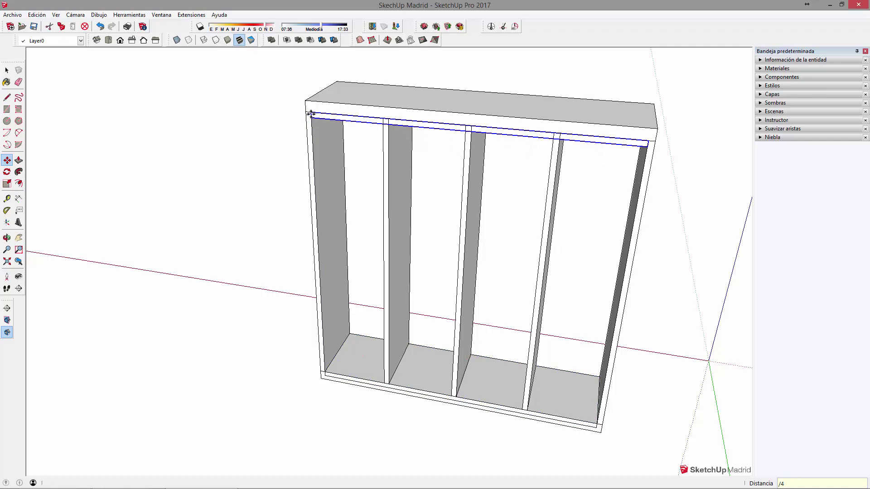
{"action": "key", "text": "Return"}
{"action": "key", "text": "space"}
{"action": "left_click", "coordinate": [350, 121]}
{"action": "key", "text": "Delete"}
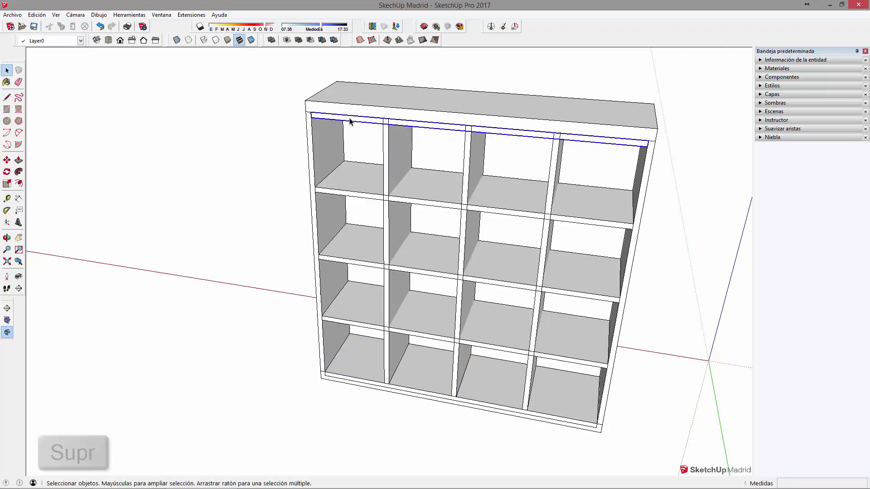
Step: Open the third shelf's group and select all of its geometry
{"action": "left_click", "coordinate": [372, 369]}
{"action": "middle_click_drag", "start_coordinate": [371, 369], "coordinate": [549, 326]}
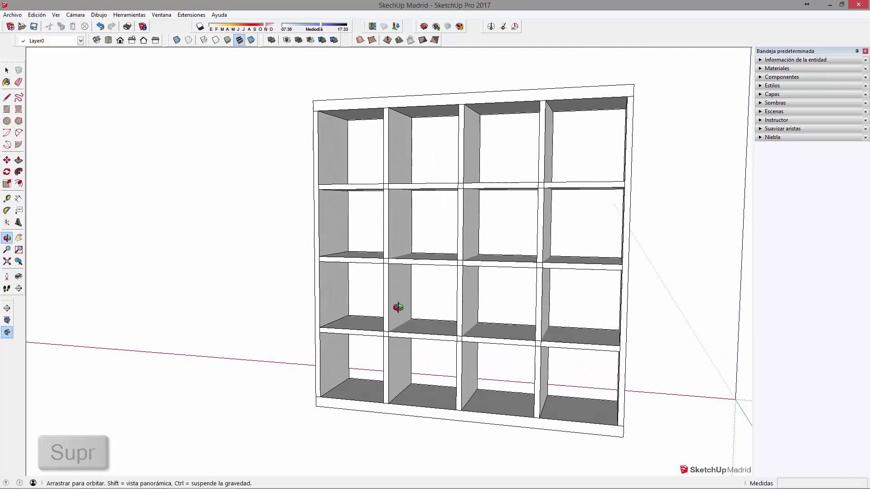
{"action": "scroll", "coordinate": [548, 326], "scroll_direction": "down", "scroll_amount": 3}
{"action": "left_click", "coordinate": [537, 291]}
{"action": "left_click", "coordinate": [507, 306]}
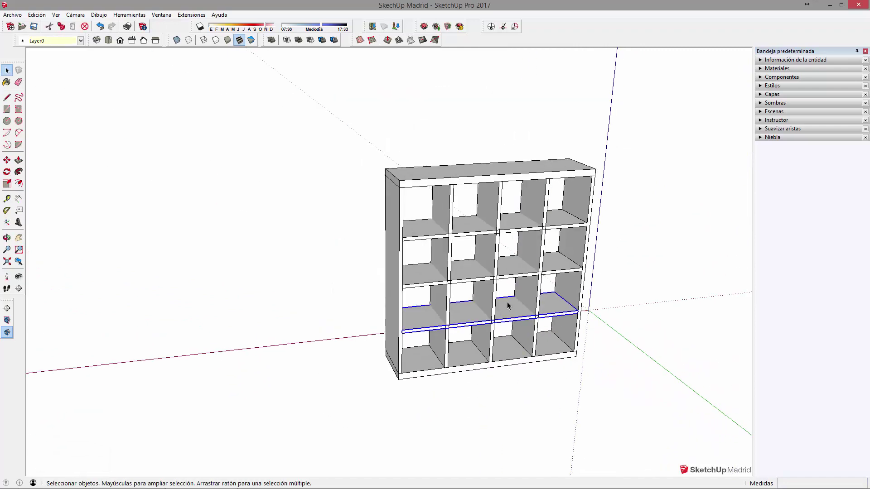
{"action": "double_click", "coordinate": [507, 270]}
{"action": "key", "text": "ctrl+a"}
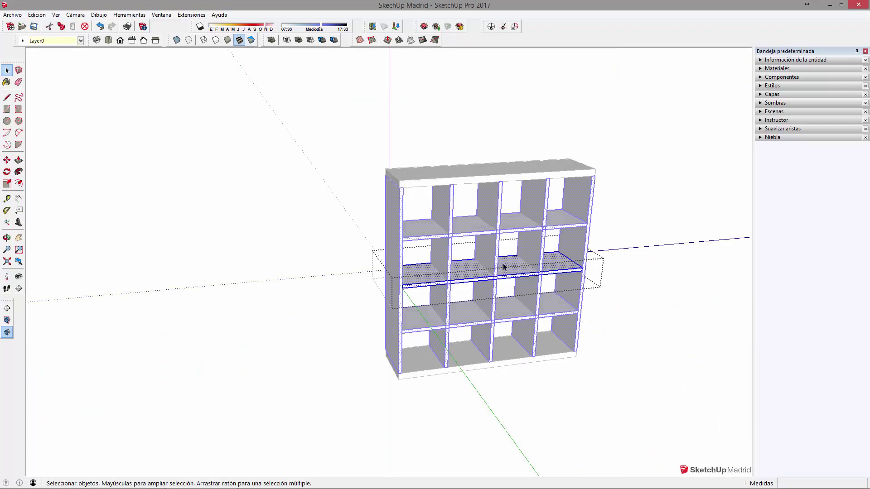
{"action": "scroll", "coordinate": [418, 242], "scroll_direction": "up", "scroll_amount": 4}
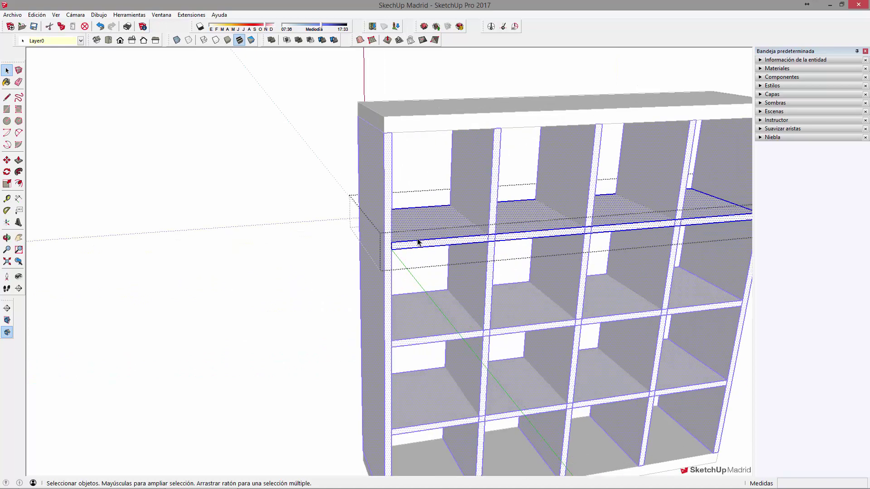
{"action": "scroll", "coordinate": [418, 242], "scroll_direction": "down", "scroll_amount": 3}
{"action": "scroll", "coordinate": [468, 260], "scroll_direction": "up", "scroll_amount": 2}
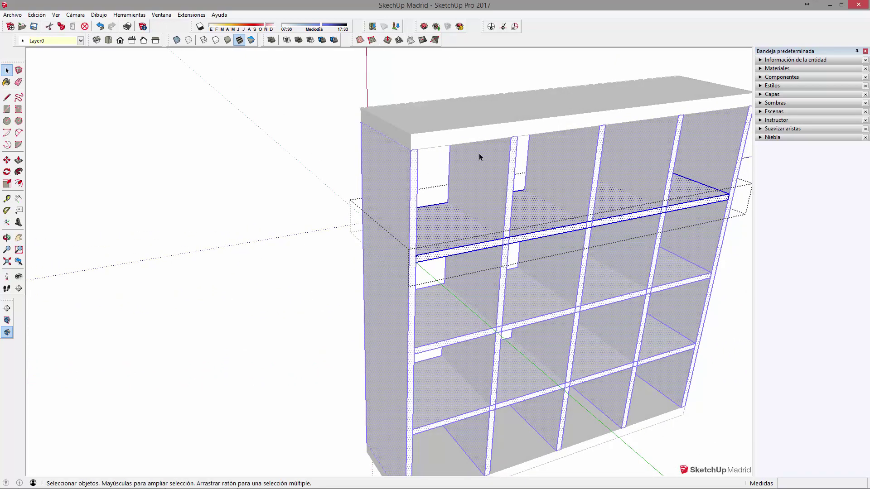
{"action": "scroll", "coordinate": [434, 170], "scroll_direction": "down", "scroll_amount": 3}
Step: Open the top board group to select its faces, then select two shelves
{"action": "left_click", "coordinate": [452, 105]}
{"action": "double_click", "coordinate": [451, 133]}
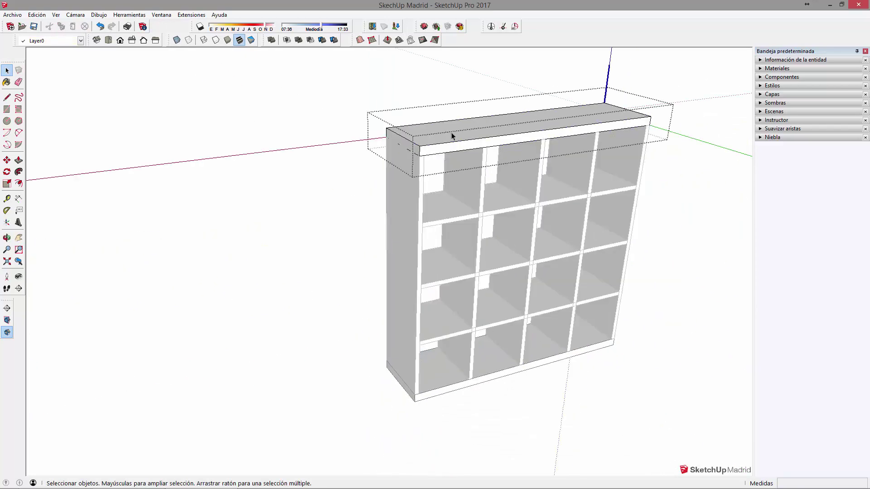
{"action": "key", "text": "ctrl+a"}
{"action": "left_click", "coordinate": [554, 379]}
{"action": "middle_click_drag", "start_coordinate": [653, 295], "coordinate": [544, 295]}
{"action": "left_click", "coordinate": [437, 244]}
{"action": "left_click", "coordinate": [454, 293]}
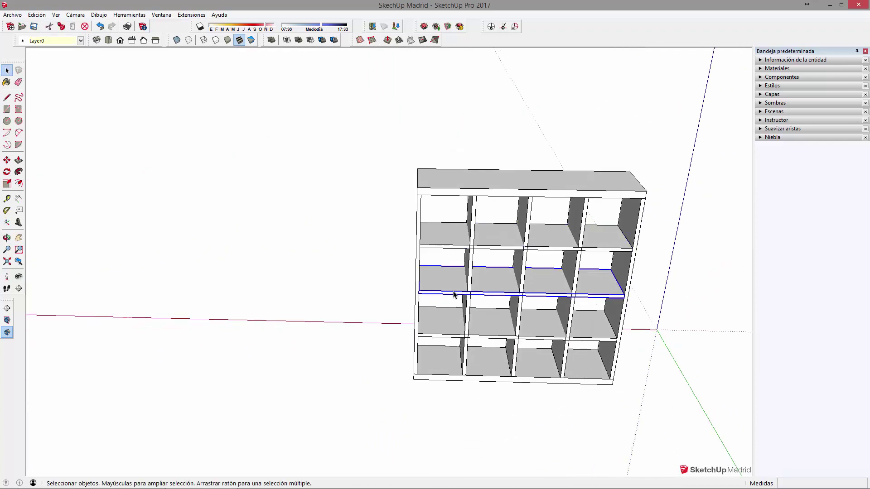
{"action": "middle_click_drag", "start_coordinate": [473, 330], "coordinate": [523, 337]}
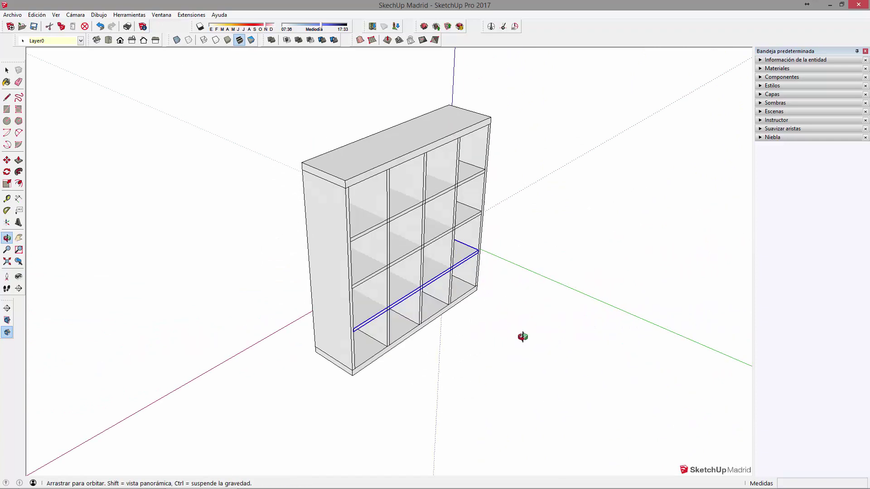
Step: Window-select every part of the bookshelf
{"action": "left_click_drag", "start_coordinate": [239, 108], "coordinate": [610, 409]}
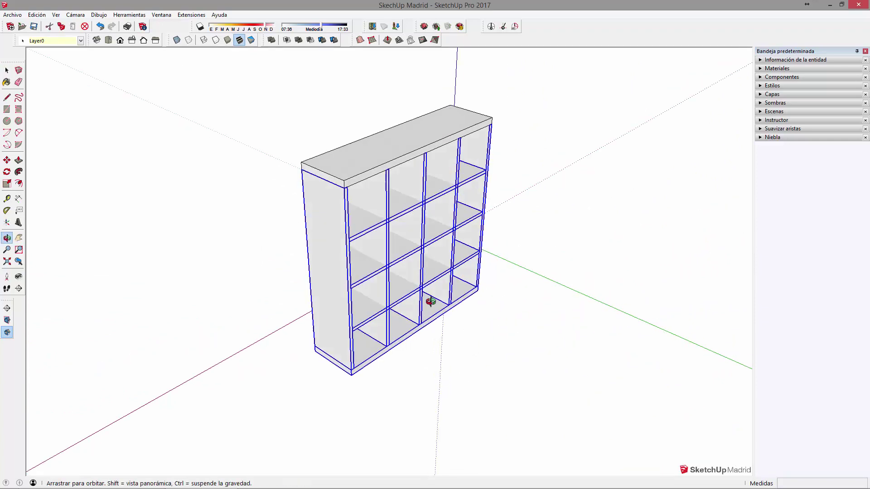
{"action": "middle_click_drag", "start_coordinate": [430, 302], "coordinate": [498, 299]}
{"action": "left_click_drag", "start_coordinate": [243, 74], "coordinate": [578, 399]}
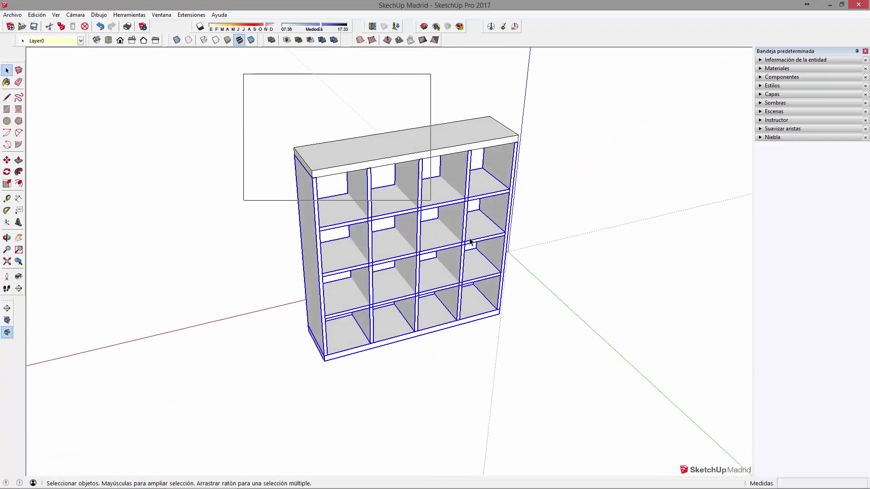
Step: Create a component from the selected bookshelf with the definition name 'ESTANTERIA DESDE 0'
{"action": "right_click", "coordinate": [403, 146]}
{"action": "left_click", "coordinate": [453, 226]}
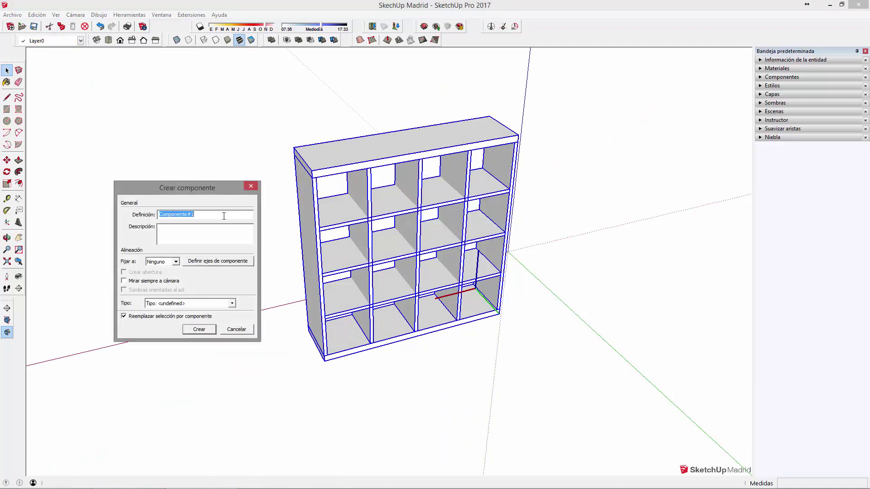
{"action": "type", "text": "ESTANTERIA DESDE 0"}
{"action": "left_click", "coordinate": [199, 329]}
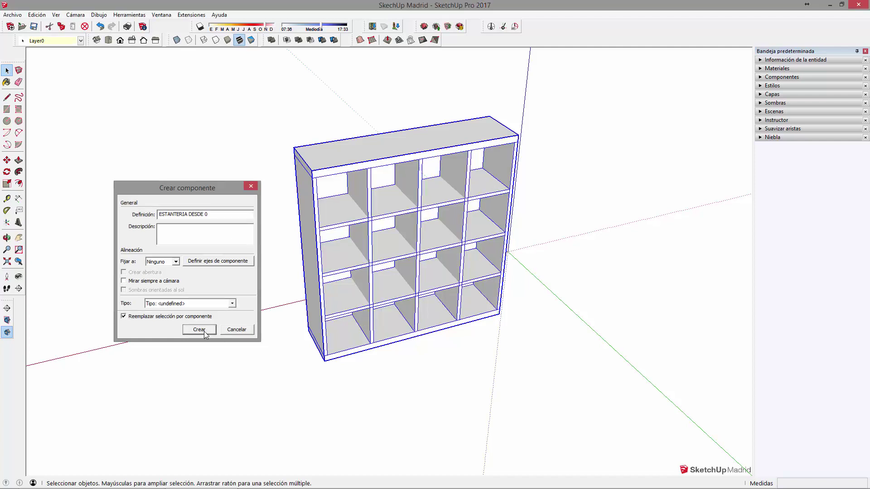
{"action": "middle_click_drag", "start_coordinate": [398, 288], "coordinate": [443, 222]}
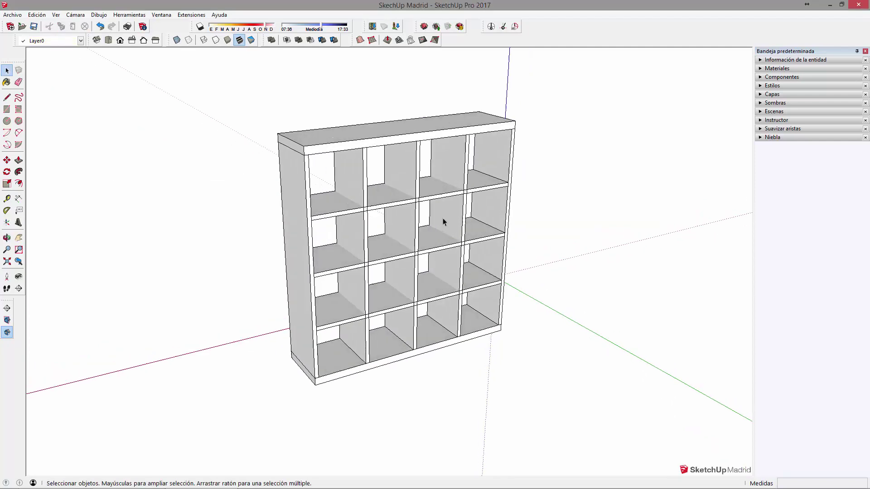
Step: Paint the bookshelf with the light green Color F02 from the Colores collection
{"action": "left_click", "coordinate": [762, 69]}
{"action": "left_click", "coordinate": [847, 128]}
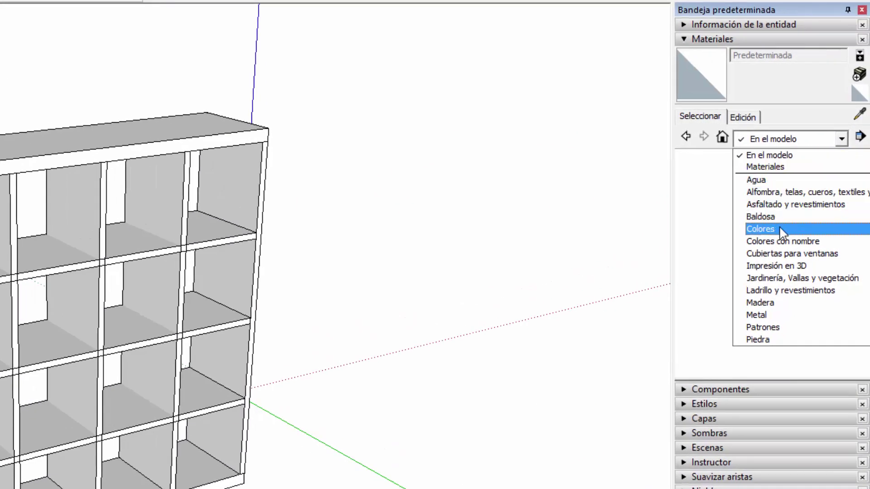
{"action": "left_click", "coordinate": [776, 233]}
{"action": "mouse_move", "coordinate": [862, 166]}
{"action": "left_mouse_down"}
{"action": "mouse_move", "coordinate": [855, 244]}
{"action": "mouse_move", "coordinate": [852, 222]}
{"action": "mouse_move", "coordinate": [857, 328]}
{"action": "mouse_move", "coordinate": [860, 223]}
{"action": "left_mouse_up"}
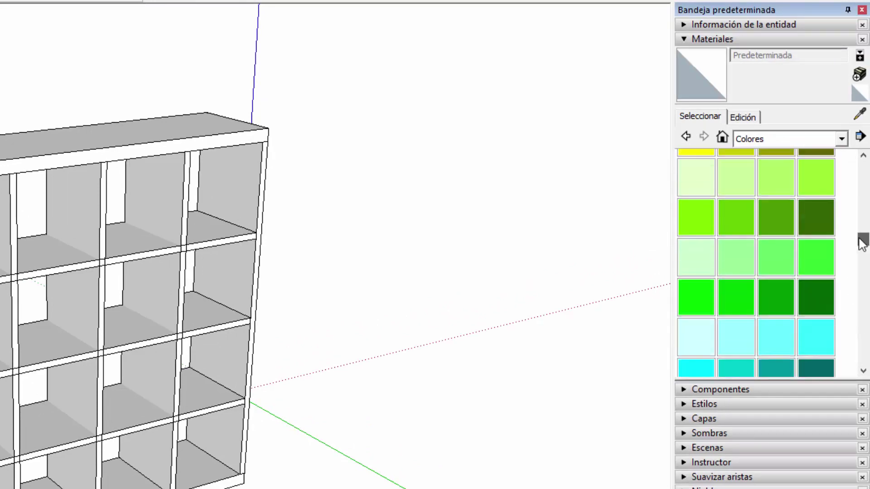
{"action": "left_click", "coordinate": [723, 262]}
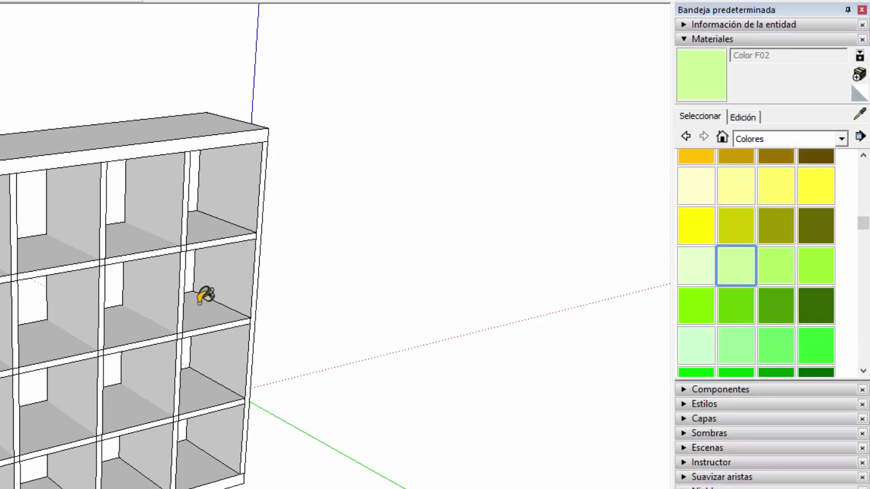
{"action": "left_click", "coordinate": [204, 303]}
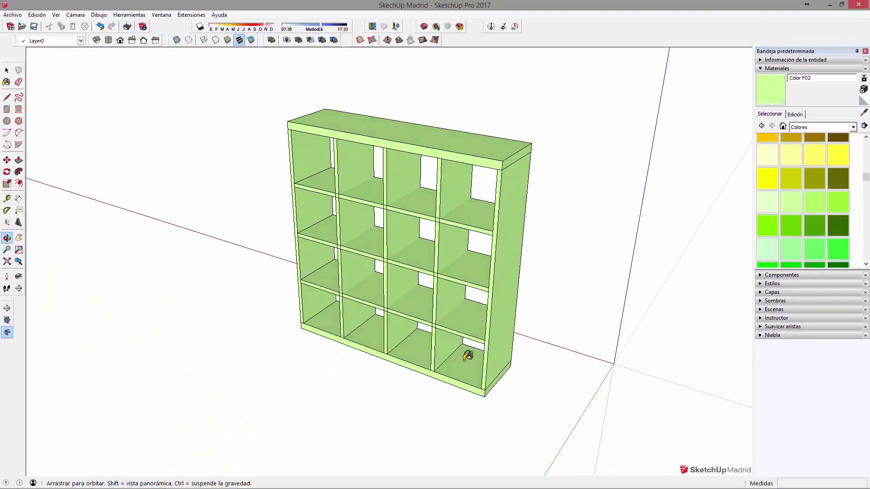
{"action": "middle_click_drag", "start_coordinate": [469, 354], "coordinate": [392, 325]}
{"action": "key", "text": "space"}
{"action": "left_click", "coordinate": [407, 323]}
{"action": "mouse_move", "coordinate": [431, 391]}
{"action": "middle_mouse_down"}
{"action": "mouse_move", "coordinate": [410, 400]}
{"action": "mouse_move", "coordinate": [408, 292]}
{"action": "mouse_move", "coordinate": [418, 317]}
{"action": "mouse_move", "coordinate": [499, 323]}
{"action": "middle_mouse_up"}
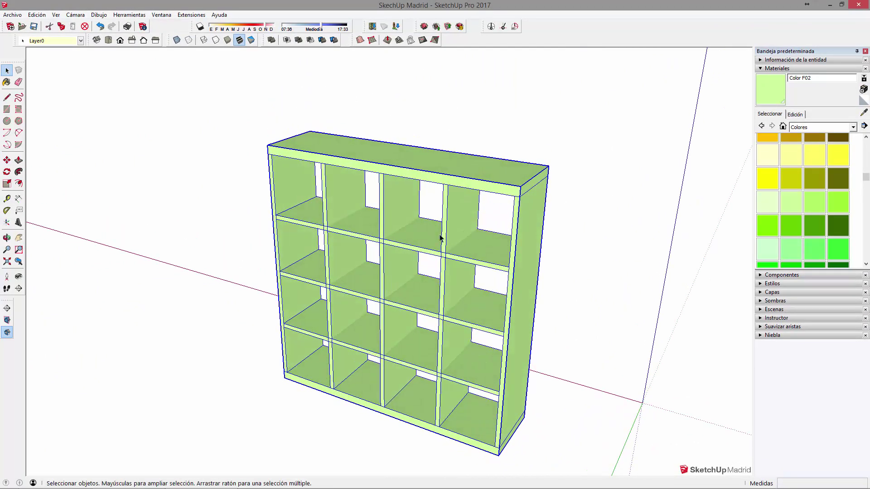
Step: Switch the materials library to the Madera collection and select the bookshelf component
{"action": "left_click", "coordinate": [795, 129]}
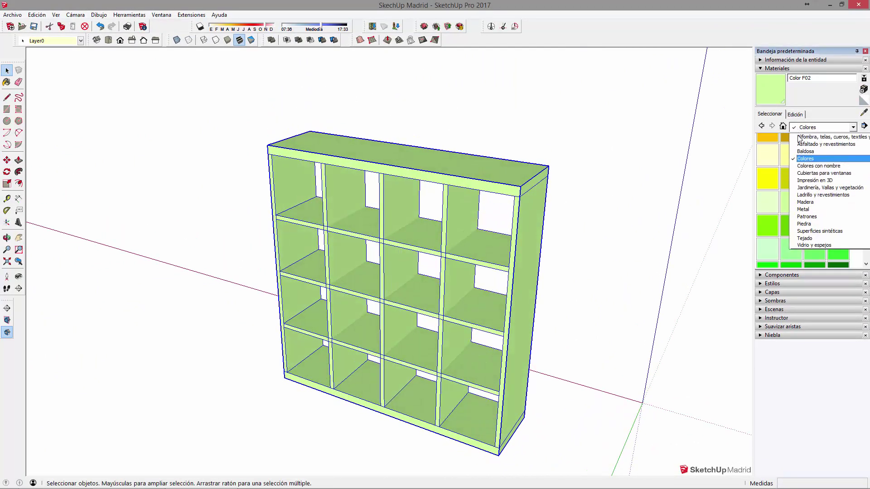
{"action": "left_click", "coordinate": [820, 207]}
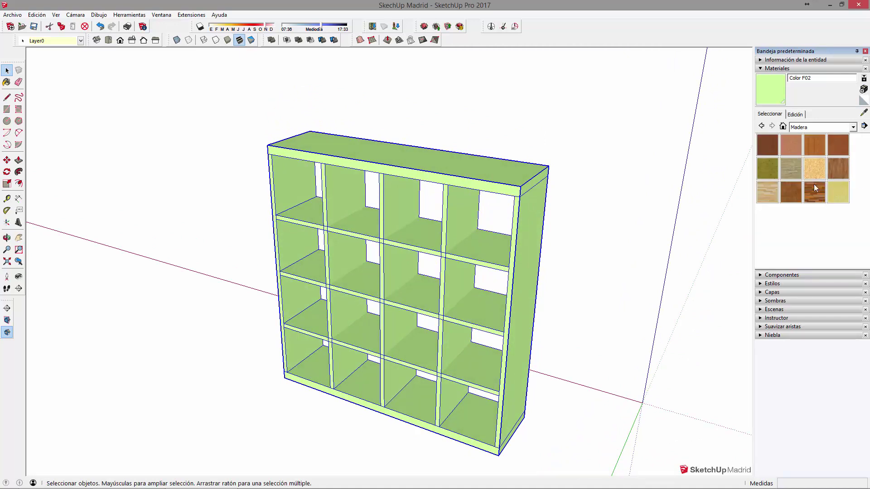
{"action": "mouse_move", "coordinate": [478, 192]}
{"action": "middle_mouse_down"}
{"action": "mouse_move", "coordinate": [441, 228]}
{"action": "mouse_move", "coordinate": [338, 215]}
{"action": "middle_mouse_up"}
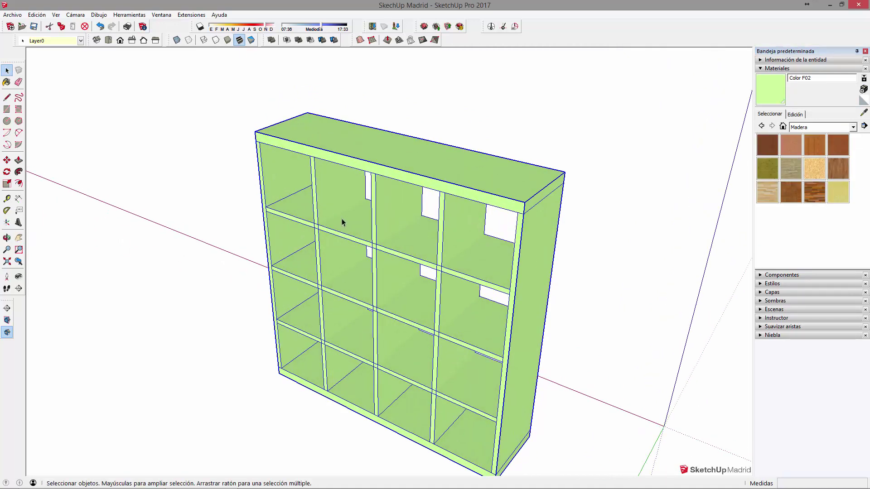
{"action": "double_click", "coordinate": [345, 222]}
{"action": "left_click", "coordinate": [352, 225]}
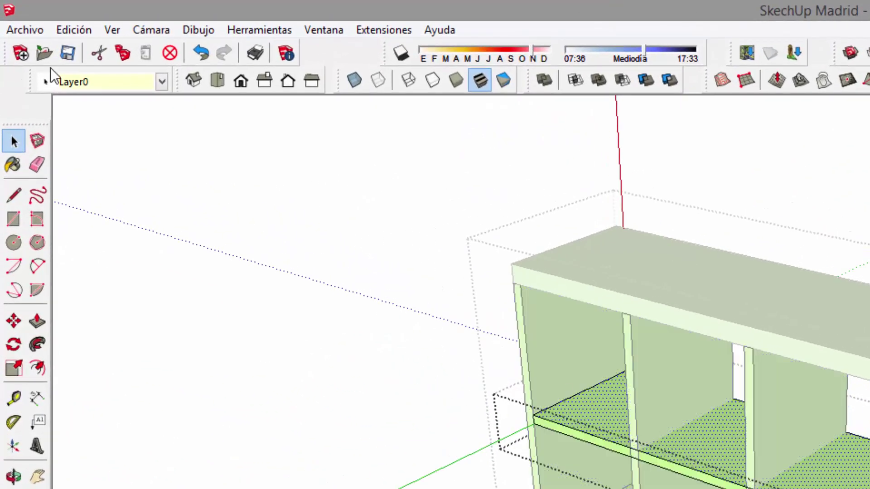
Step: Start an import and browse to the TEXTURAS > Maderas > Texturas Maderas folder
{"action": "left_click", "coordinate": [14, 30]}
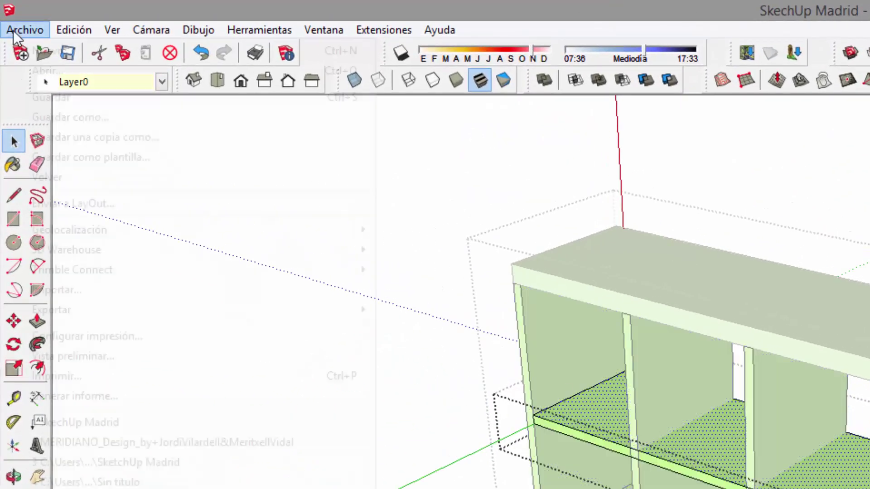
{"action": "left_click", "coordinate": [88, 290]}
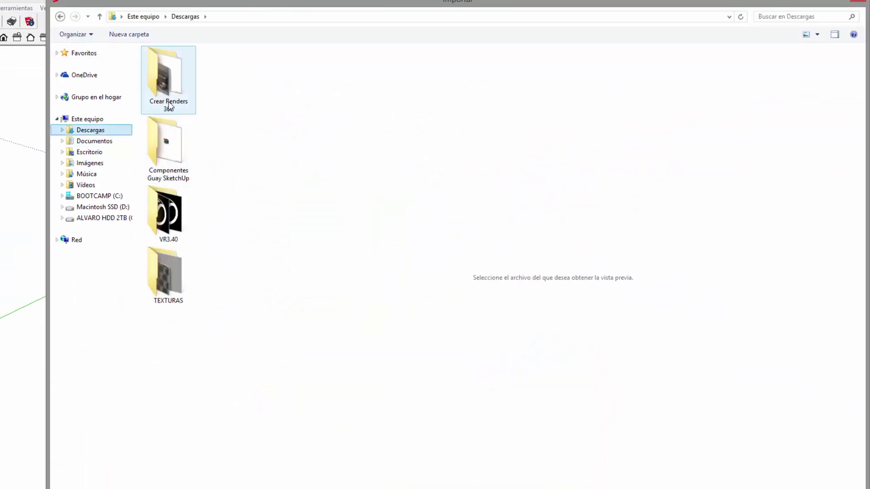
{"action": "left_click", "coordinate": [174, 289]}
{"action": "double_click", "coordinate": [172, 285]}
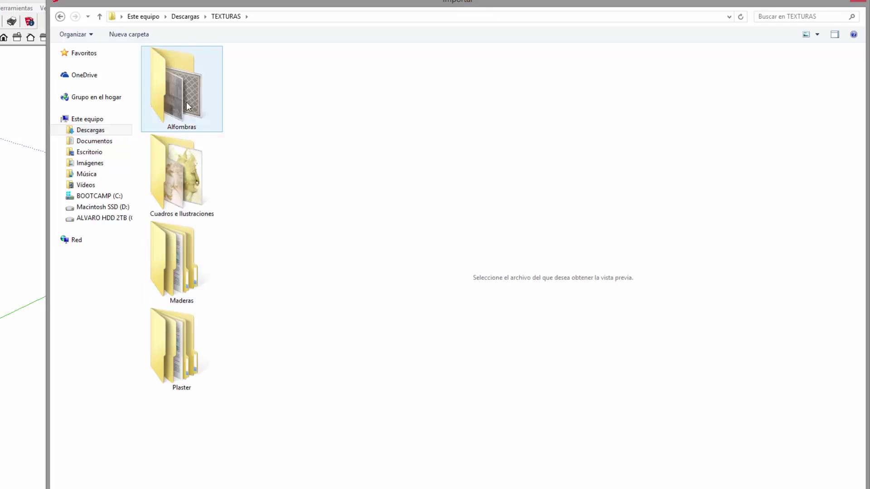
{"action": "double_click", "coordinate": [180, 272]}
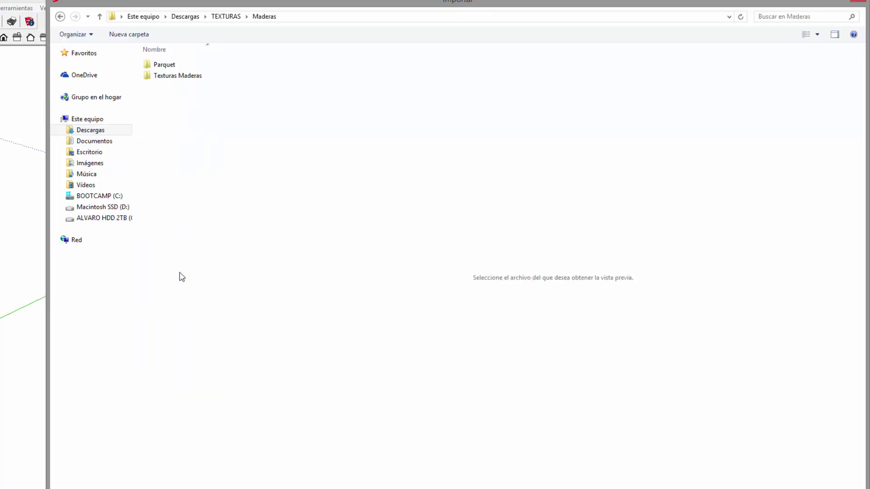
{"action": "double_click", "coordinate": [173, 76]}
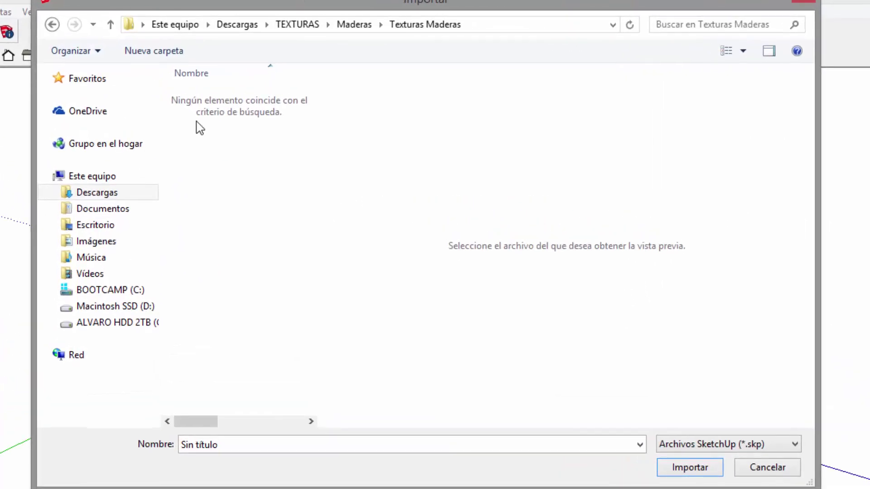
{"action": "mouse_move", "coordinate": [87, 118]}
{"action": "left_click", "coordinate": [45, 176]}
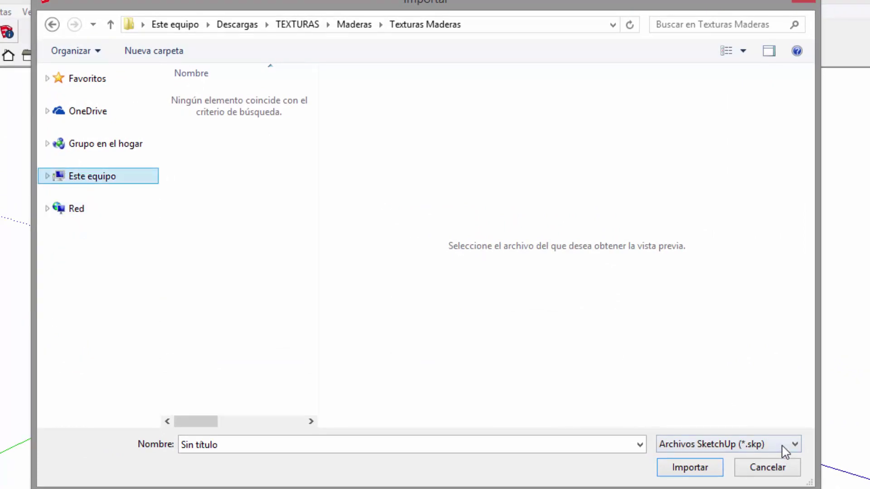
Step: Import '54_dark fine wood texture-seamless' as a texture, with all image types shown
{"action": "left_click", "coordinate": [789, 447]}
{"action": "left_click", "coordinate": [594, 437]}
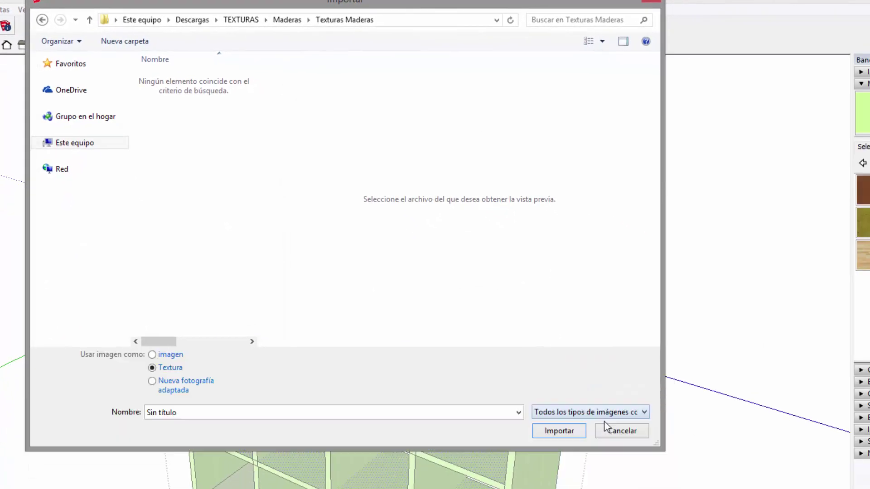
{"action": "left_click", "coordinate": [171, 83]}
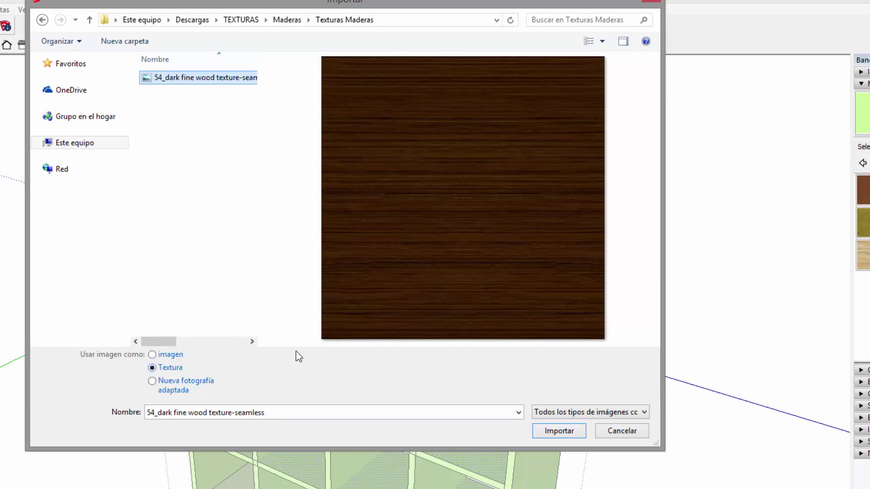
{"action": "left_click", "coordinate": [567, 431]}
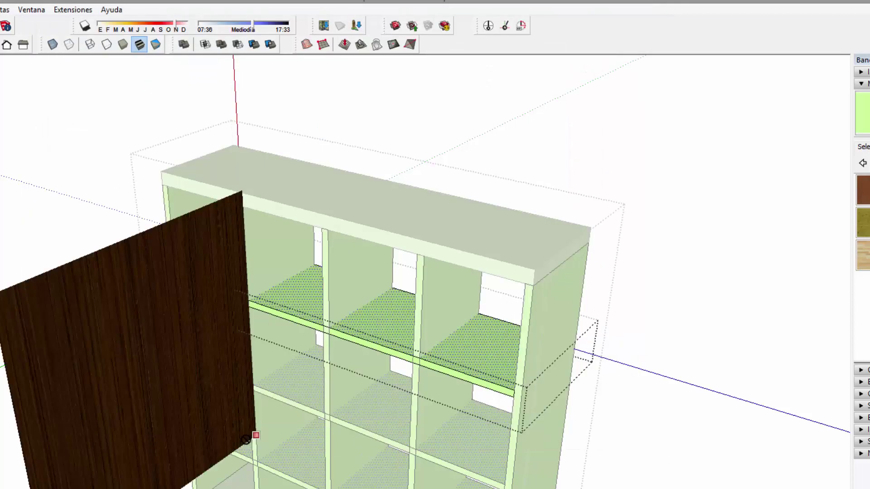
Step: Place the dark wood texture on the middle shelf by setting its two corners
{"action": "left_click", "coordinate": [298, 287]}
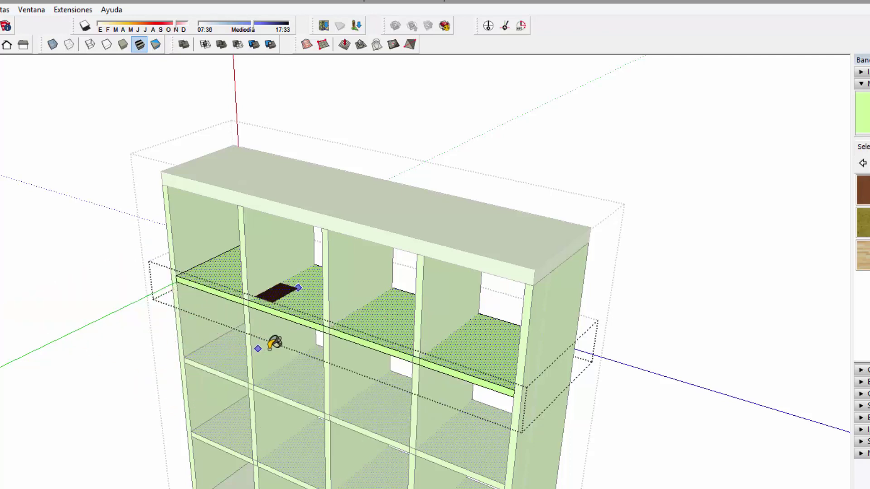
{"action": "left_click", "coordinate": [251, 322]}
{"action": "scroll", "coordinate": [348, 227], "scroll_direction": "up", "scroll_amount": 3}
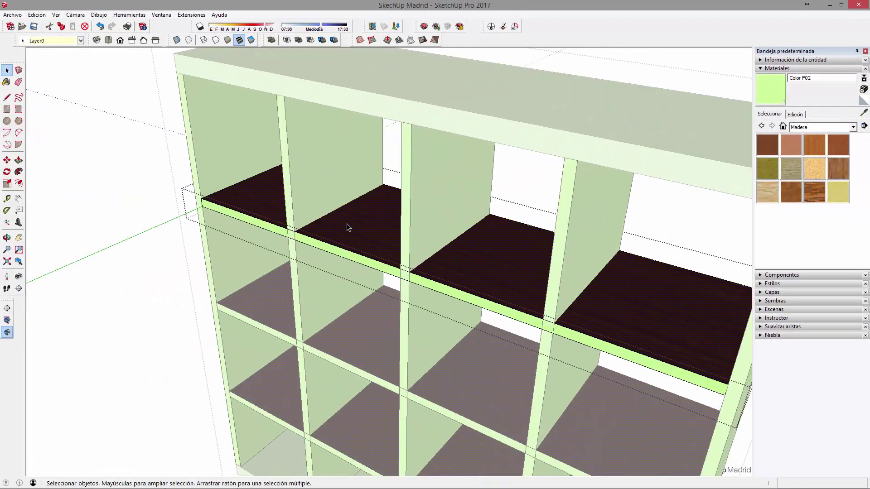
Step: Sample the dark wood, paint the panels, then undo the wood on the side panels
{"action": "left_click", "coordinate": [863, 114]}
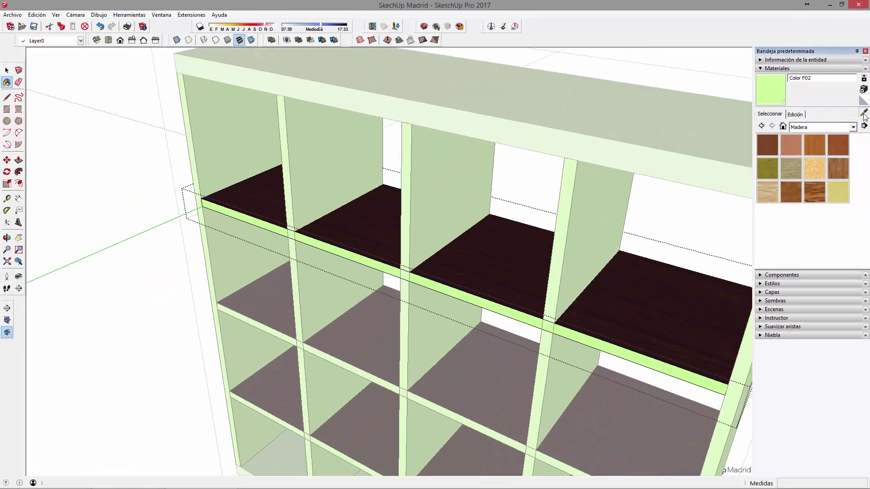
{"action": "left_click", "coordinate": [347, 233]}
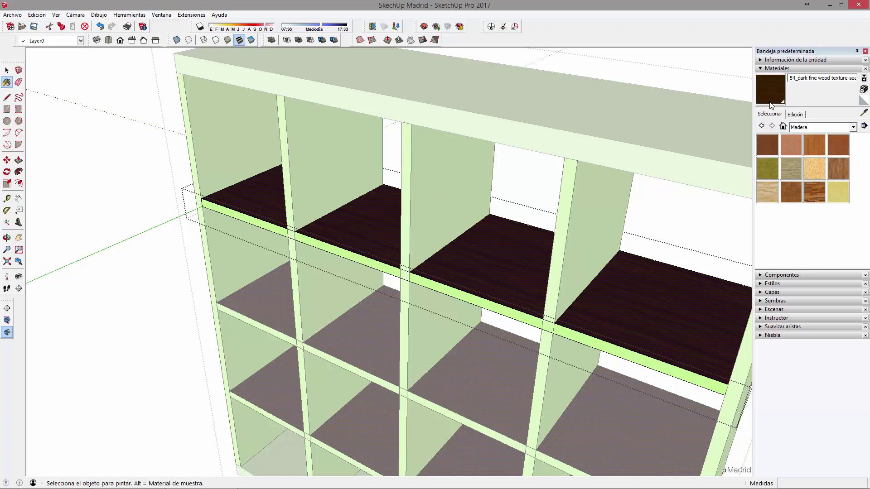
{"action": "left_click", "coordinate": [783, 127]}
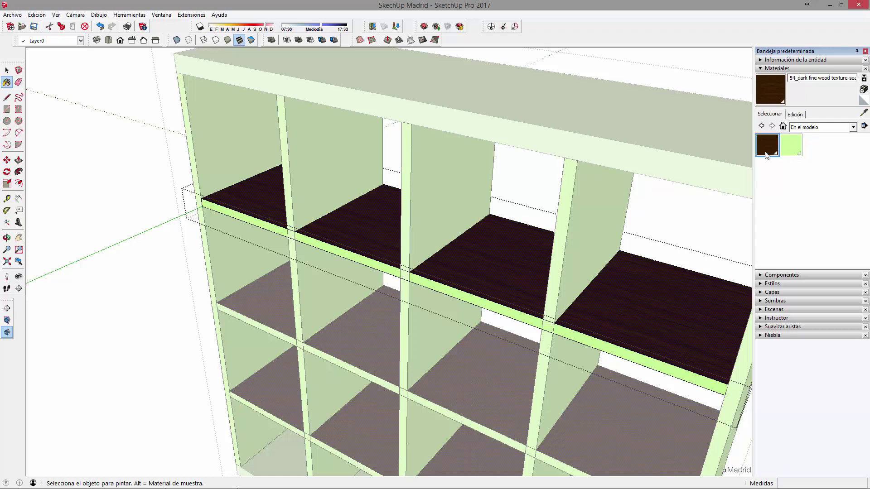
{"action": "left_click", "coordinate": [341, 247]}
{"action": "key", "text": "o"}
{"action": "mouse_move", "coordinate": [375, 246]}
{"action": "middle_mouse_down"}
{"action": "mouse_move", "coordinate": [381, 94]}
{"action": "mouse_move", "coordinate": [369, 126]}
{"action": "mouse_move", "coordinate": [357, 272]}
{"action": "middle_mouse_up"}
{"action": "scroll", "coordinate": [368, 252], "scroll_direction": "up", "scroll_amount": 2}
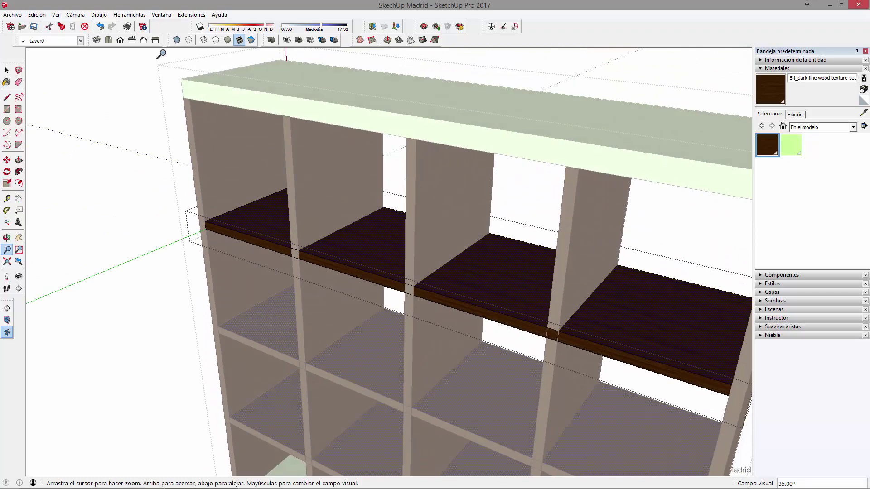
{"action": "left_click", "coordinate": [100, 27]}
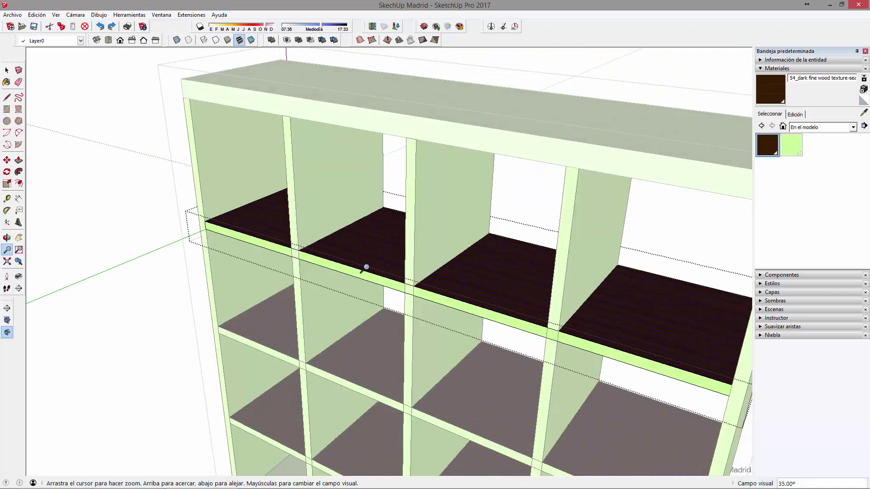
{"action": "scroll", "coordinate": [368, 268], "scroll_direction": "up", "scroll_amount": 3}
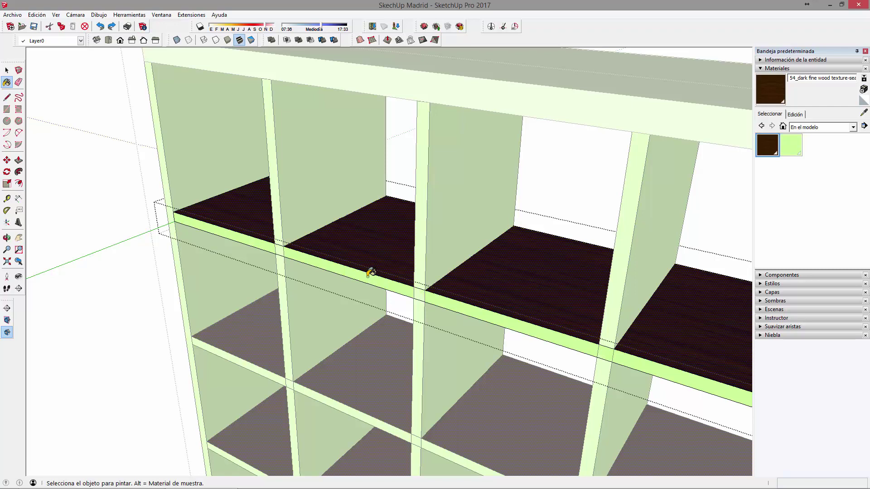
Step: Repaint all adjacent light-green faces with the dark wood using Ctrl with Paint Bucket
{"action": "key", "text": "ctrl"}
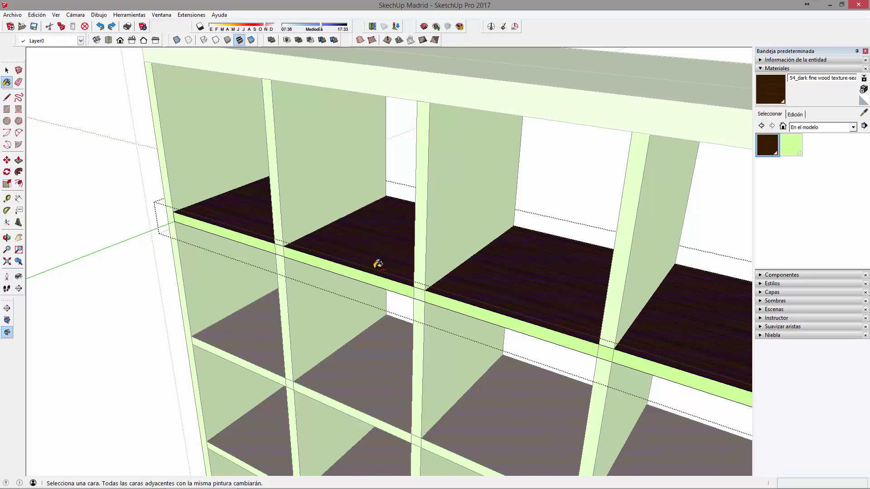
{"action": "mouse_move", "coordinate": [365, 274]}
{"action": "middle_mouse_down"}
{"action": "mouse_move", "coordinate": [354, 149]}
{"action": "mouse_move", "coordinate": [375, 111]}
{"action": "mouse_move", "coordinate": [384, 204]}
{"action": "mouse_move", "coordinate": [396, 195]}
{"action": "middle_mouse_up"}
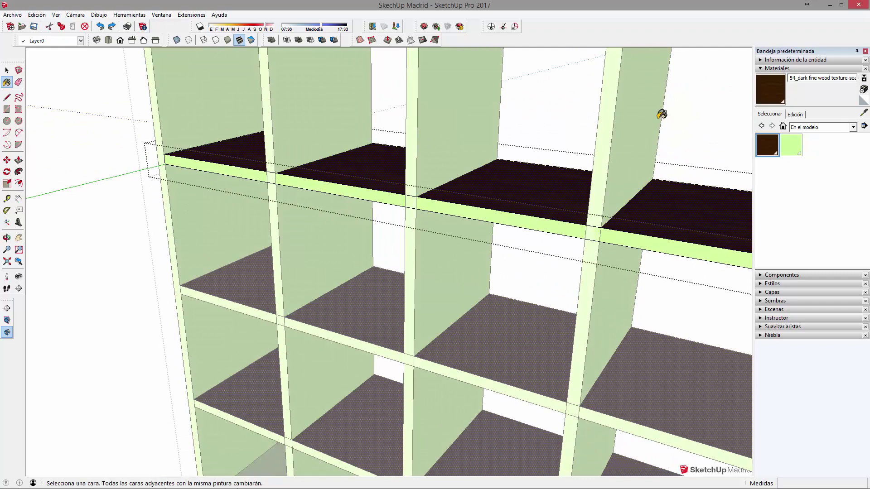
{"action": "left_click", "coordinate": [377, 190], "text": "ctrl"}
{"action": "mouse_move", "coordinate": [376, 190]}
{"action": "middle_mouse_down"}
{"action": "mouse_move", "coordinate": [330, 209]}
{"action": "mouse_move", "coordinate": [290, 102]}
{"action": "mouse_move", "coordinate": [389, 247]}
{"action": "mouse_move", "coordinate": [572, 281]}
{"action": "middle_mouse_up"}
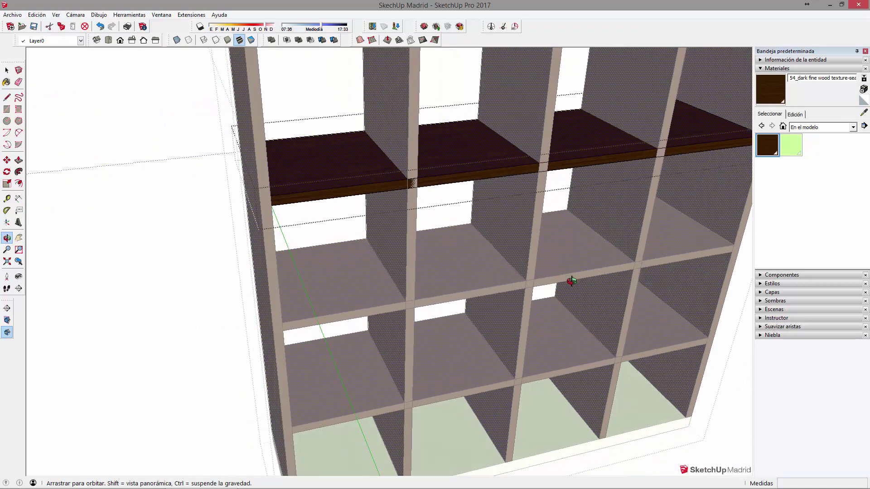
Step: Open the shelving group, then the top board component, for editing
{"action": "scroll", "coordinate": [373, 301], "scroll_direction": "down", "scroll_amount": 5}
{"action": "key", "text": "space"}
{"action": "middle_click_drag", "start_coordinate": [253, 266], "coordinate": [192, 252]}
{"action": "triple_click", "coordinate": [339, 159]}
{"action": "left_click", "coordinate": [339, 159]}
{"action": "double_click", "coordinate": [339, 159]}
{"action": "left_click", "coordinate": [338, 159]}
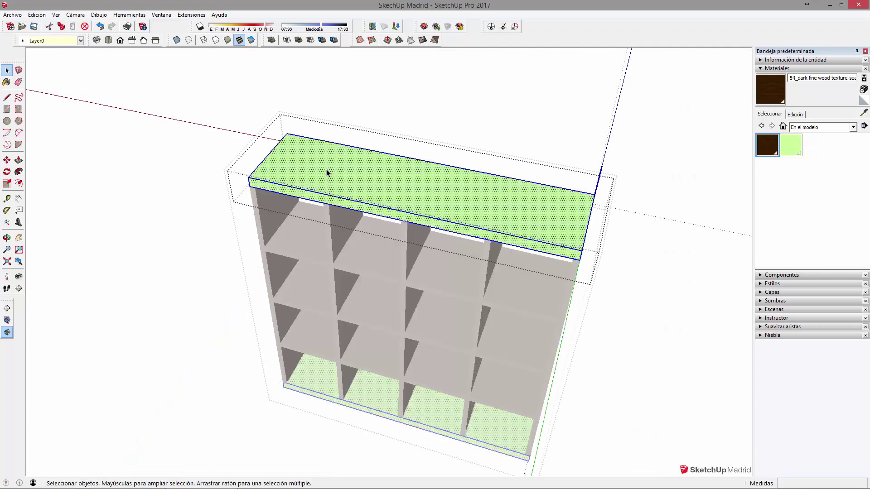
{"action": "left_click", "coordinate": [308, 110]}
{"action": "double_click", "coordinate": [303, 161]}
{"action": "left_click", "coordinate": [293, 162]}
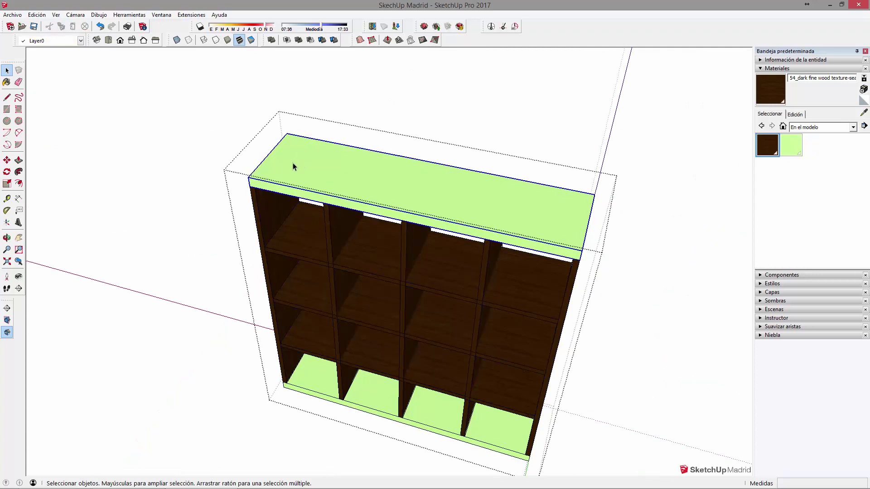
{"action": "double_click", "coordinate": [385, 179]}
Step: Paint the green top board with the dark wood and exit component editing
{"action": "key", "text": "b"}
{"action": "left_click", "coordinate": [385, 179]}
{"action": "mouse_move", "coordinate": [385, 179]}
{"action": "middle_mouse_down"}
{"action": "mouse_move", "coordinate": [458, 171]}
{"action": "mouse_move", "coordinate": [449, 111]}
{"action": "mouse_move", "coordinate": [508, 155]}
{"action": "middle_mouse_up"}
{"action": "key", "text": "Escape"}
Step: Select the finished dark wood unit, clear the selection and view it from the front
{"action": "mouse_move", "coordinate": [485, 297]}
{"action": "middle_mouse_down", "text": "shift"}
{"action": "mouse_move", "coordinate": [464, 334]}
{"action": "mouse_move", "coordinate": [678, 255]}
{"action": "mouse_move", "coordinate": [389, 311]}
{"action": "mouse_move", "coordinate": [403, 301]}
{"action": "middle_mouse_up", "text": "shift"}
{"action": "key", "text": "space"}
{"action": "left_click", "coordinate": [421, 241]}
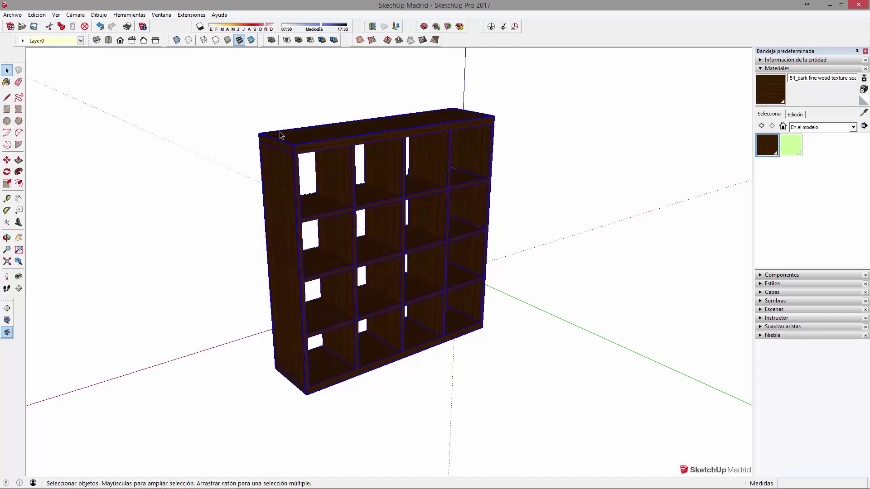
{"action": "mouse_move", "coordinate": [715, 229]}
{"action": "middle_mouse_down"}
{"action": "mouse_move", "coordinate": [435, 277]}
{"action": "mouse_move", "coordinate": [274, 356]}
{"action": "middle_mouse_up"}
{"action": "left_click", "coordinate": [331, 364]}
{"action": "mouse_move", "coordinate": [331, 364]}
{"action": "middle_mouse_down"}
{"action": "mouse_move", "coordinate": [572, 315]}
{"action": "mouse_move", "coordinate": [705, 316]}
{"action": "middle_mouse_up"}
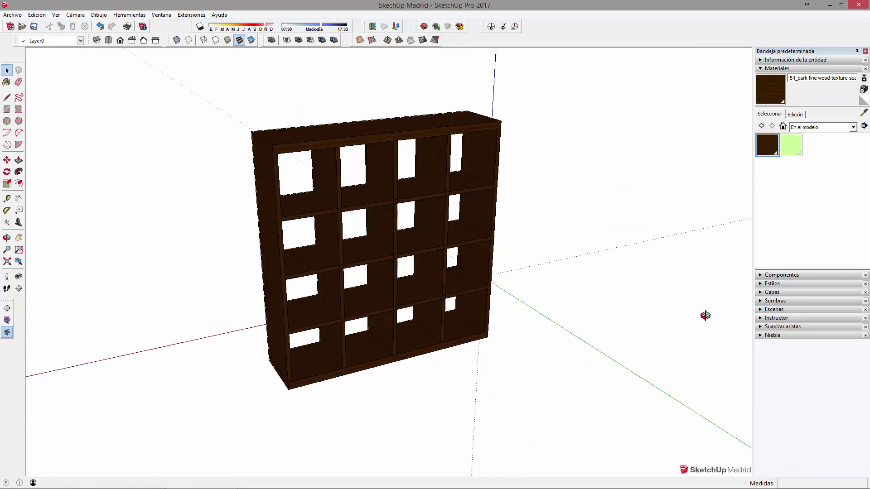